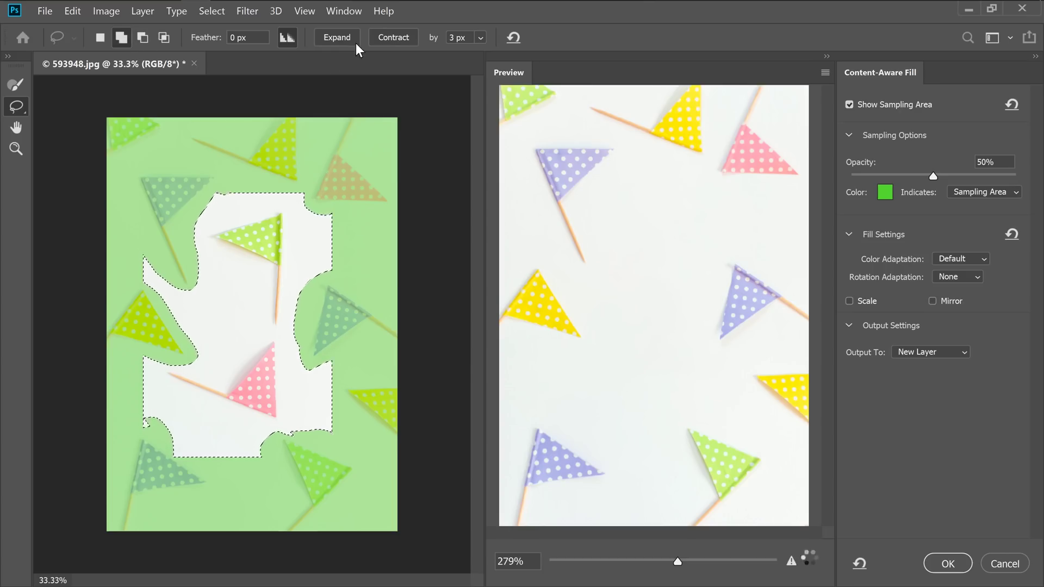
Contract the Content-Aware Fill selection inward three times
{"action": "left_click", "coordinate": [391, 38]}
{"action": "left_click", "coordinate": [391, 38]}
{"action": "left_click", "coordinate": [391, 38]}
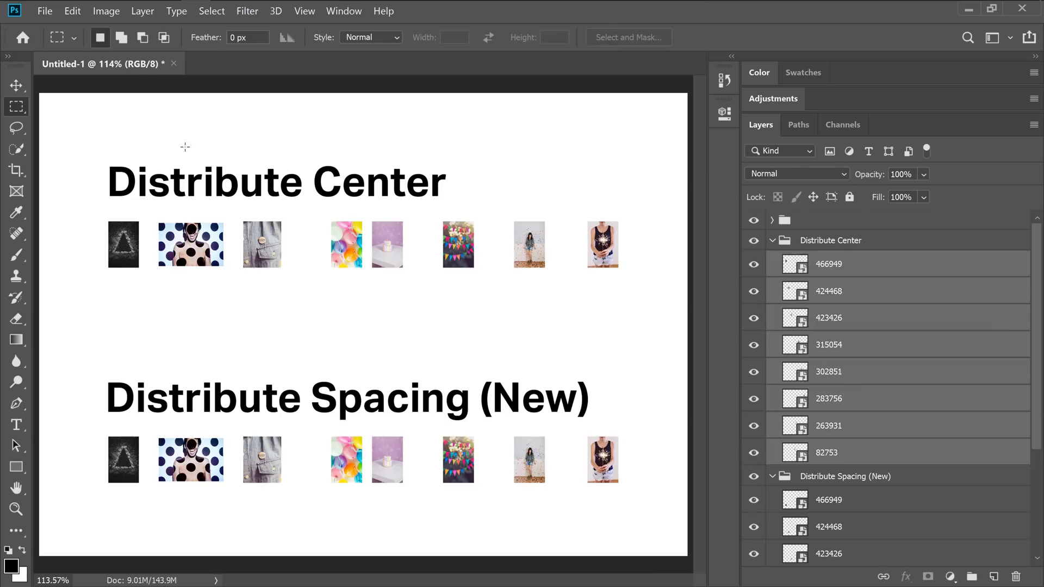
Distribute the bottom row of photo thumbnails with equal horizontal spacing
{"action": "left_click", "coordinate": [432, 38]}
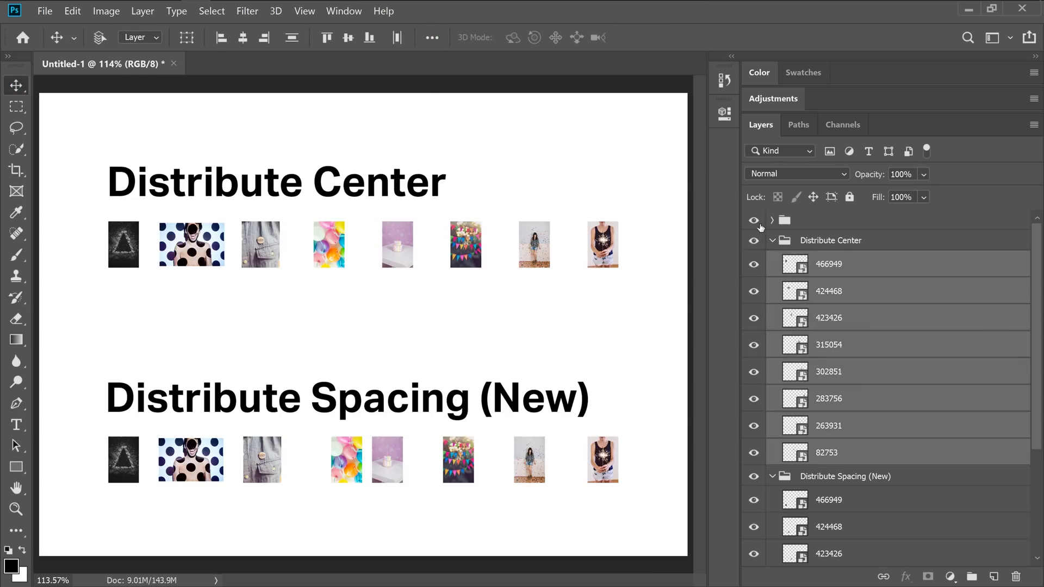
{"action": "left_click", "coordinate": [432, 38]}
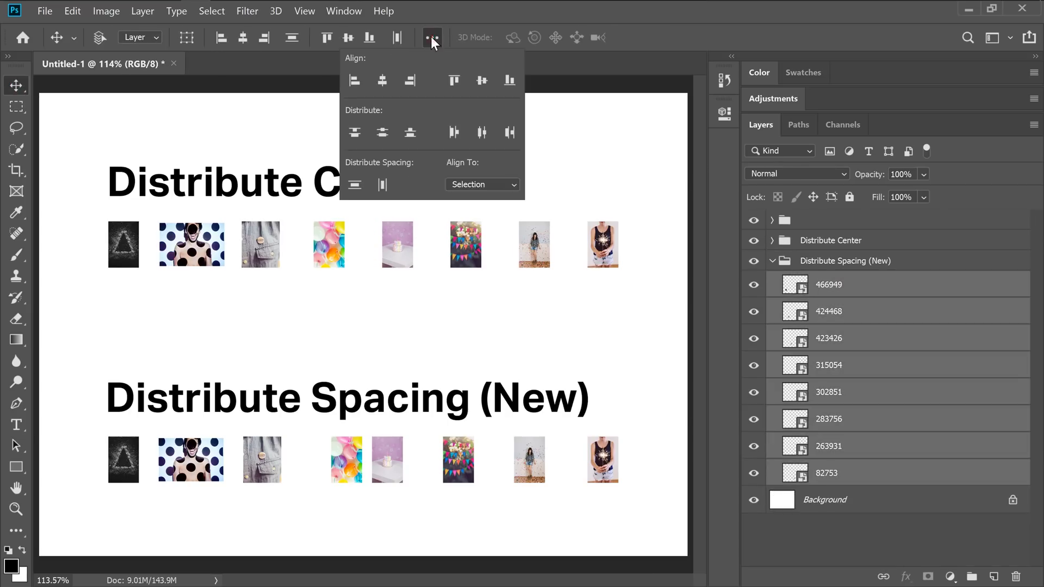
{"action": "left_click", "coordinate": [382, 184]}
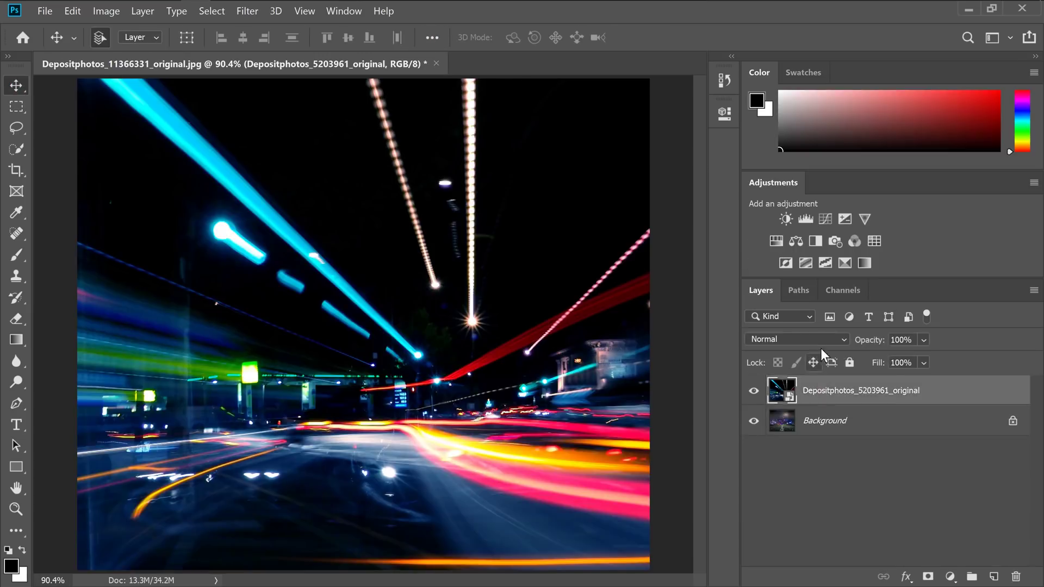
{"action": "left_click", "coordinate": [804, 340]}
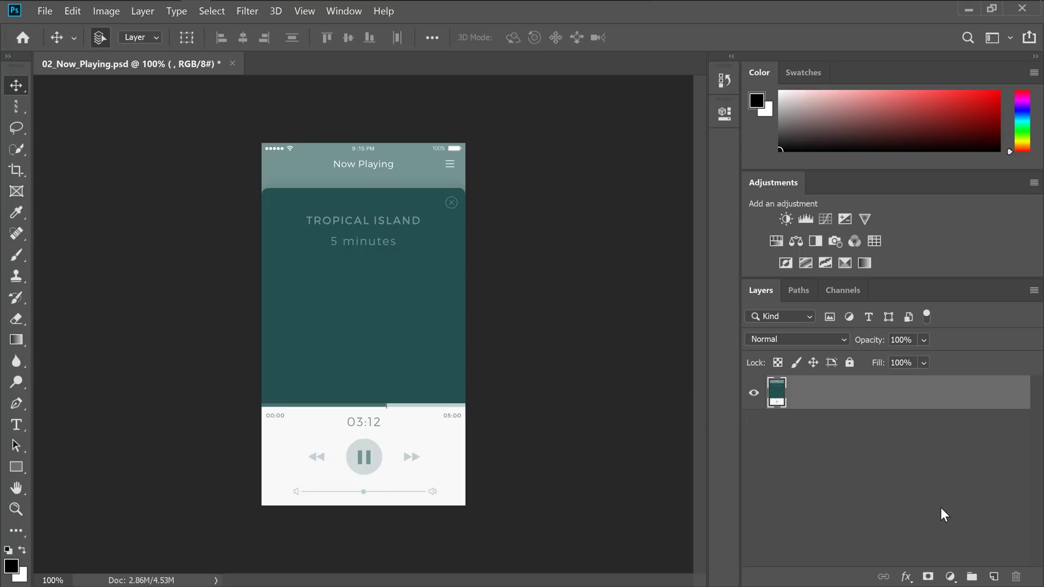
Add a new layer and draw a rectangular frame over the player's dark screen area
{"action": "left_click", "coordinate": [992, 576]}
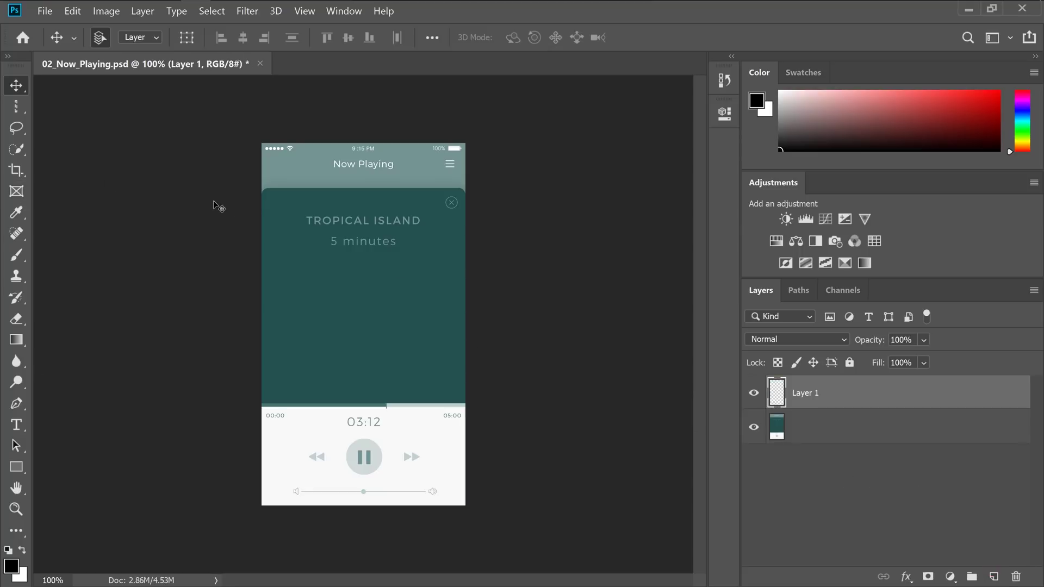
{"action": "left_click", "coordinate": [16, 191]}
{"action": "left_click_drag", "start_coordinate": [283, 254], "coordinate": [446, 377]}
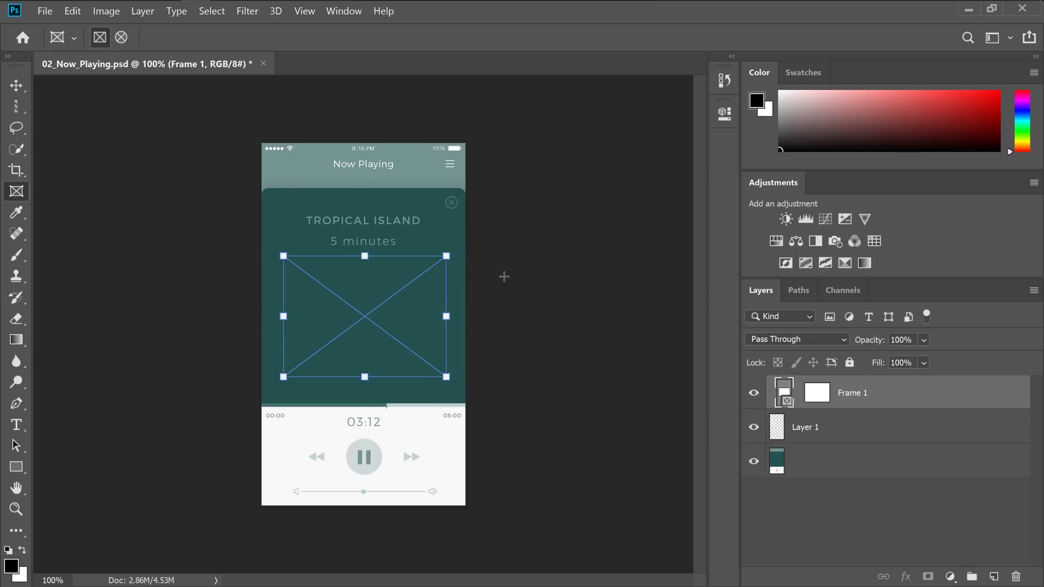
Drop the cloud photo from Explorer into the frame and scale it up inside it
{"action": "key", "text": "alt+Tab"}
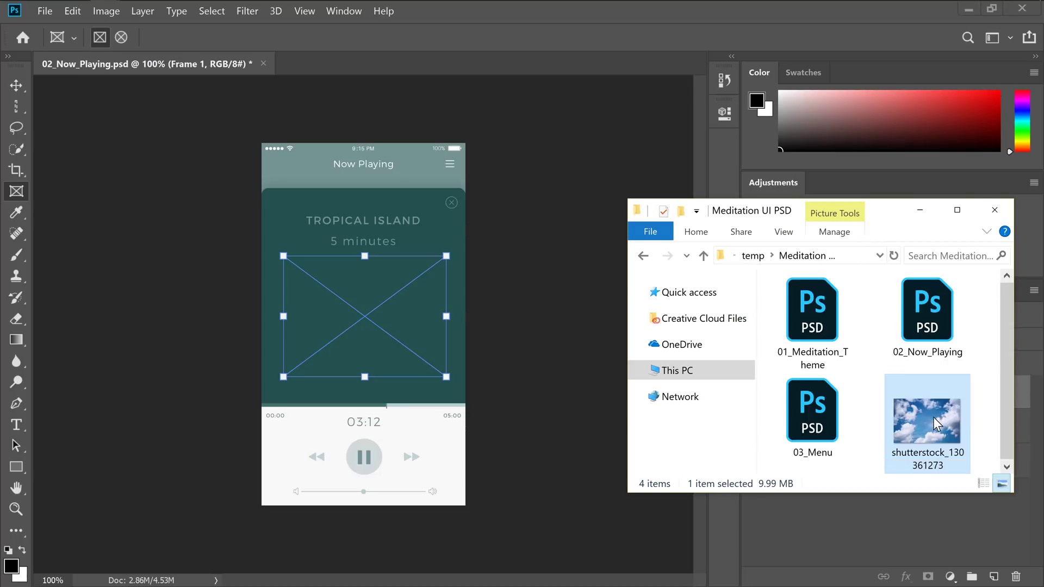
{"action": "left_click_drag", "start_coordinate": [932, 421], "coordinate": [387, 313]}
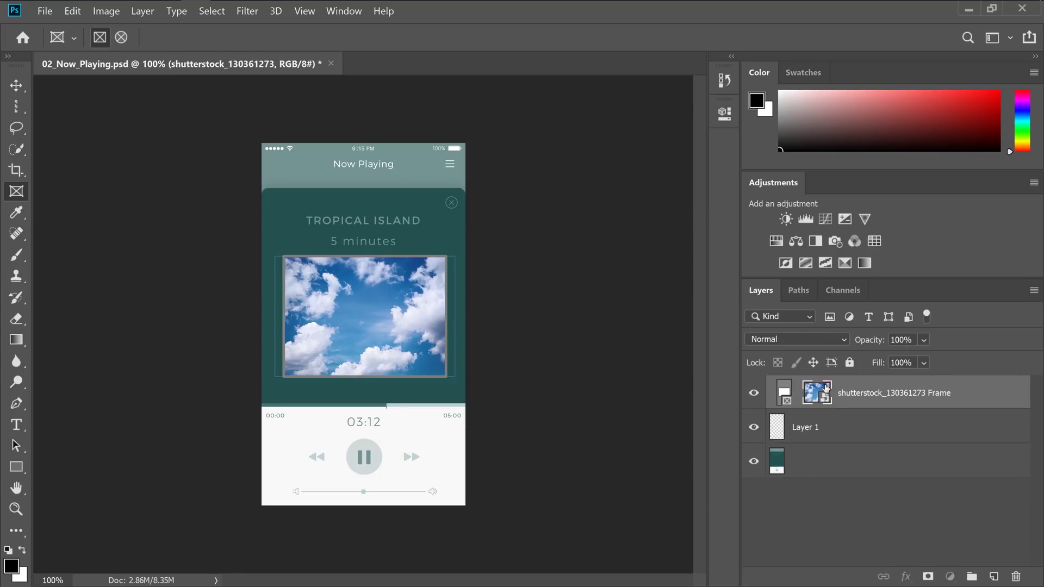
{"action": "key", "text": "ctrl+t"}
{"action": "left_click_drag", "start_coordinate": [455, 256], "coordinate": [514, 216]}
{"action": "left_click_drag", "start_coordinate": [265, 382], "coordinate": [201, 425]}
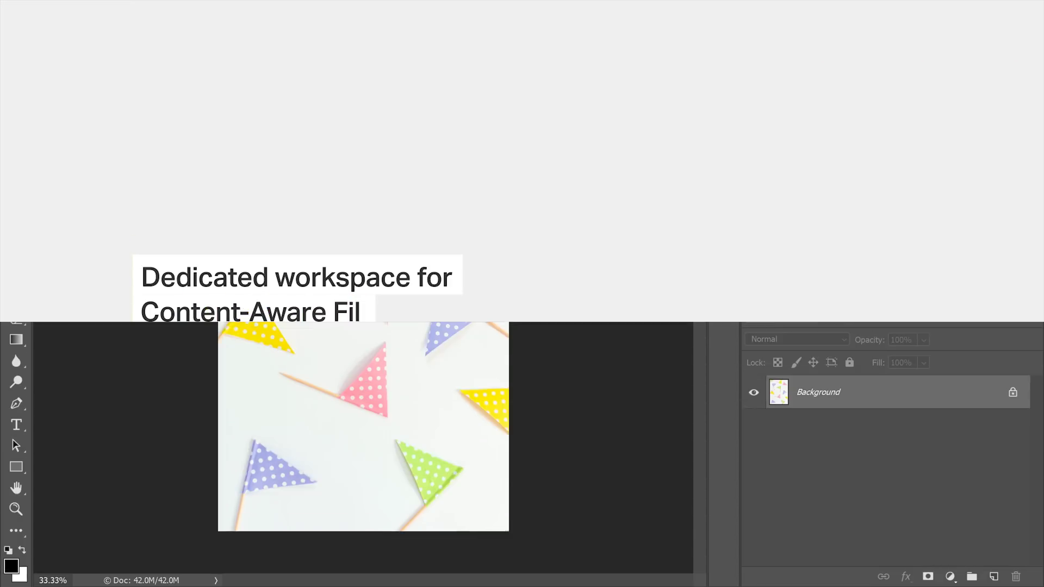
Select the flags photo's centre with a rectangle and open Content-Aware Fill
{"action": "left_click_drag", "start_coordinate": [444, 193], "coordinate": [254, 458]}
{"action": "left_click", "coordinate": [73, 11]}
{"action": "left_click", "coordinate": [207, 267]}
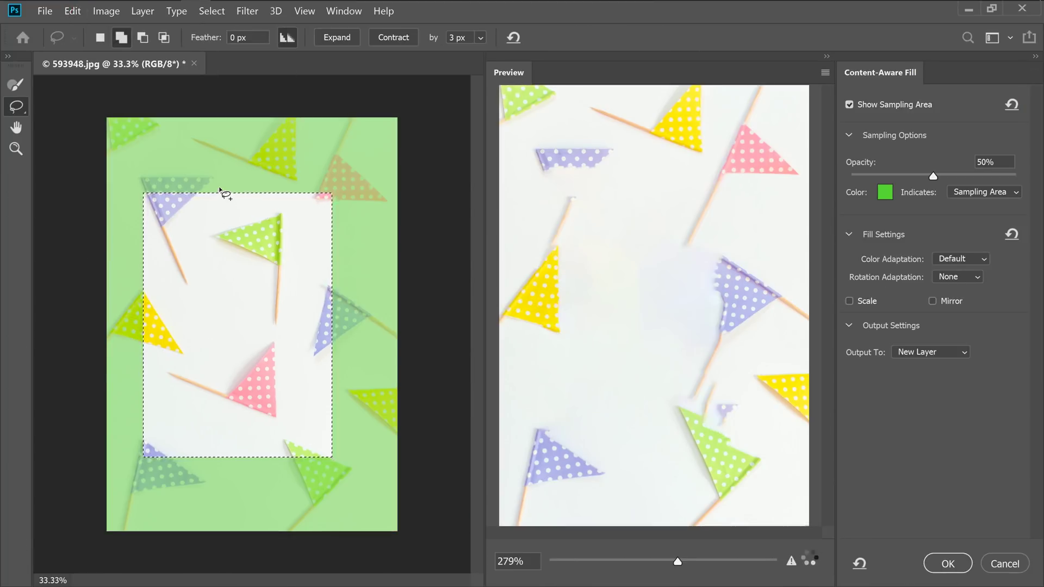
Subtract the edge flags and the corners from the fill area with the Lasso
{"action": "mouse_move", "coordinate": [221, 191]}
{"action": "left_mouse_down"}
{"action": "mouse_move", "coordinate": [175, 284]}
{"action": "mouse_move", "coordinate": [223, 193]}
{"action": "left_mouse_up"}
{"action": "mouse_move", "coordinate": [337, 271]}
{"action": "left_mouse_down"}
{"action": "mouse_move", "coordinate": [302, 292]}
{"action": "mouse_move", "coordinate": [332, 360]}
{"action": "left_mouse_up"}
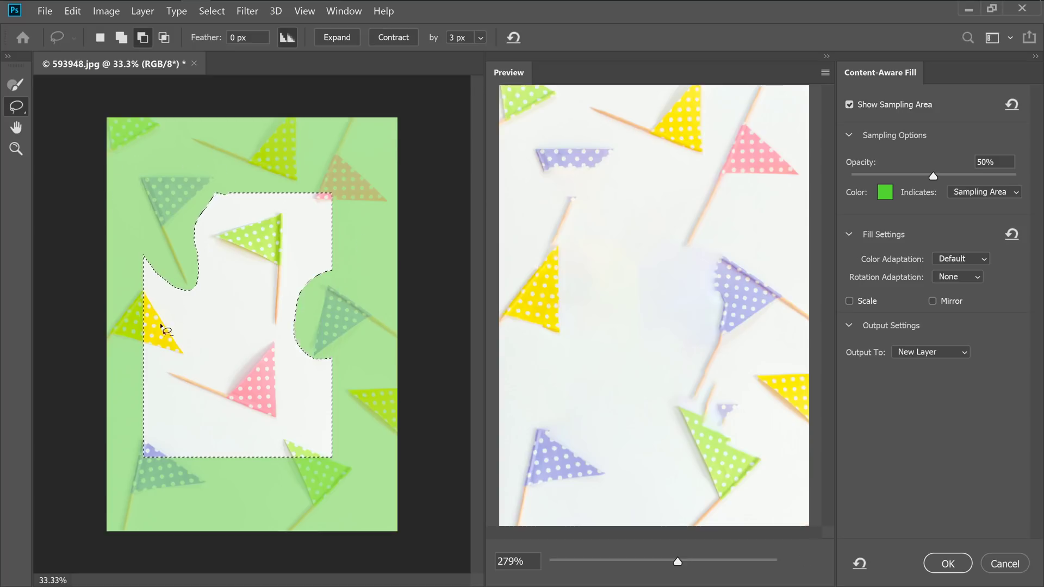
{"action": "mouse_move", "coordinate": [191, 288]}
{"action": "left_mouse_down"}
{"action": "mouse_move", "coordinate": [114, 326]}
{"action": "mouse_move", "coordinate": [188, 287]}
{"action": "left_mouse_up"}
{"action": "mouse_move", "coordinate": [332, 429]}
{"action": "left_mouse_down"}
{"action": "mouse_move", "coordinate": [303, 501]}
{"action": "mouse_move", "coordinate": [261, 455]}
{"action": "left_mouse_up"}
{"action": "mouse_move", "coordinate": [148, 426]}
{"action": "left_mouse_down"}
{"action": "mouse_move", "coordinate": [108, 453]}
{"action": "mouse_move", "coordinate": [177, 468]}
{"action": "left_mouse_up"}
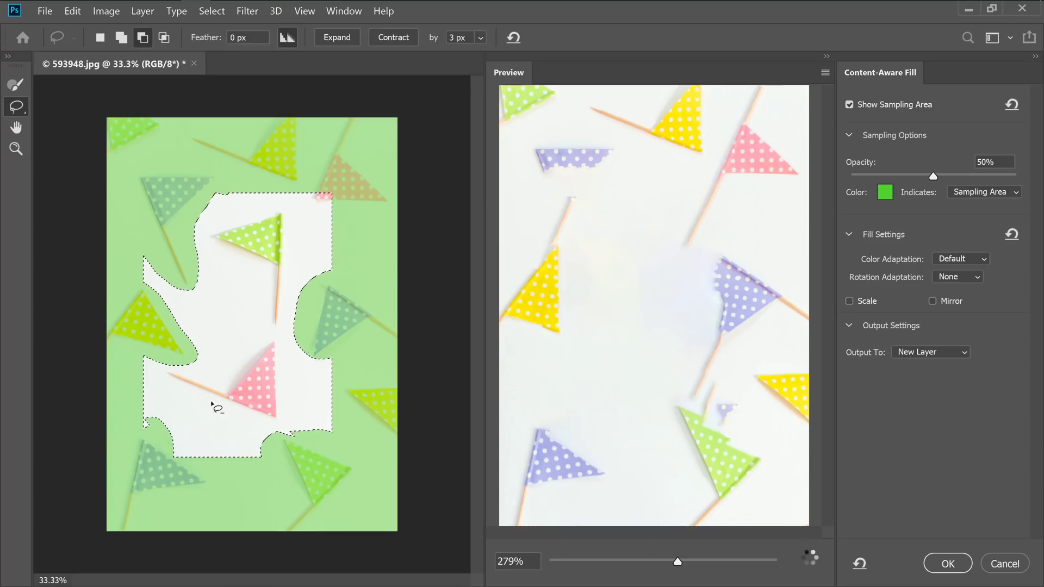
{"action": "mouse_move", "coordinate": [311, 314]}
{"action": "left_mouse_down"}
{"action": "mouse_move", "coordinate": [343, 321]}
{"action": "mouse_move", "coordinate": [333, 305]}
{"action": "left_mouse_up"}
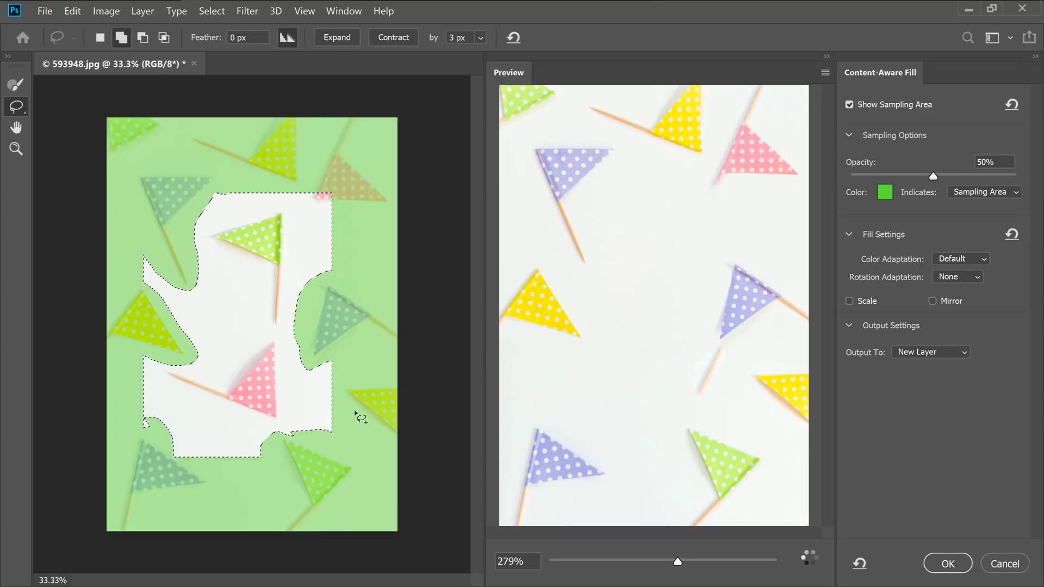
{"action": "left_click_drag", "start_coordinate": [305, 185], "coordinate": [333, 217]}
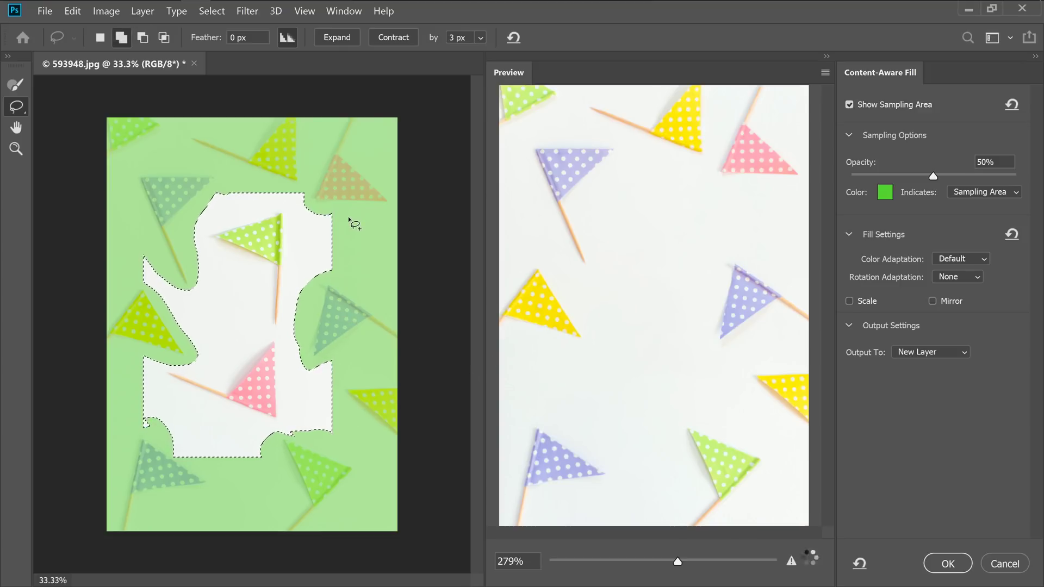
Contract the selection, output the fill to a new layer, apply it and deselect
{"action": "left_click", "coordinate": [389, 40]}
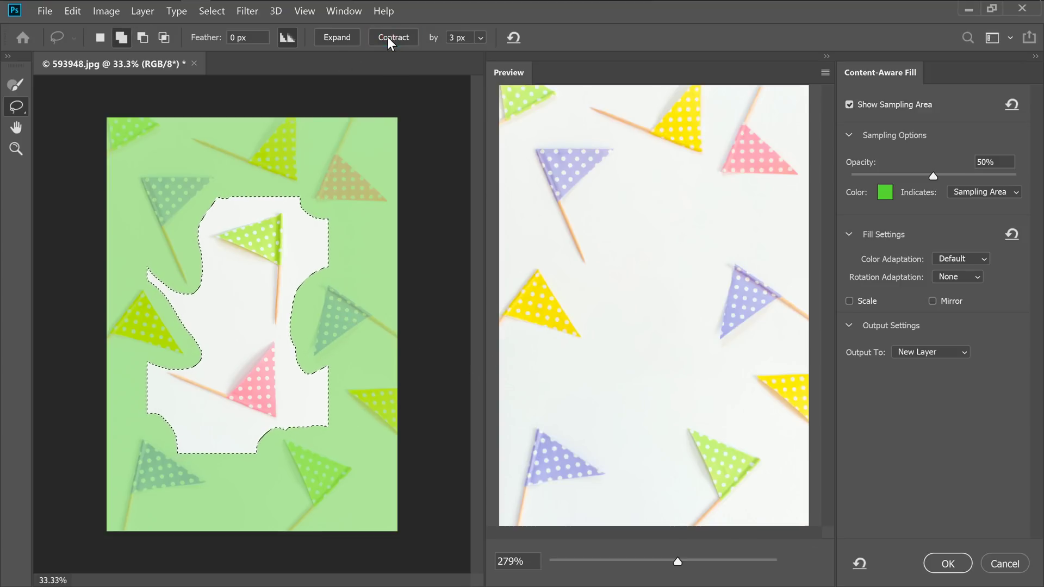
{"action": "left_click", "coordinate": [924, 353]}
{"action": "left_click", "coordinate": [918, 375]}
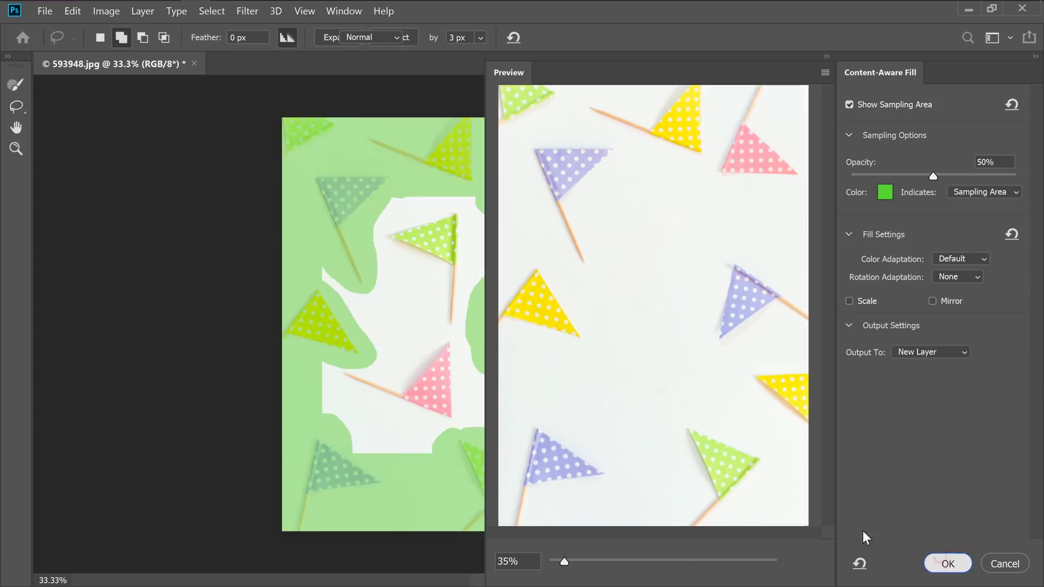
{"action": "key", "text": "Return"}
{"action": "key", "text": "ctrl+d"}
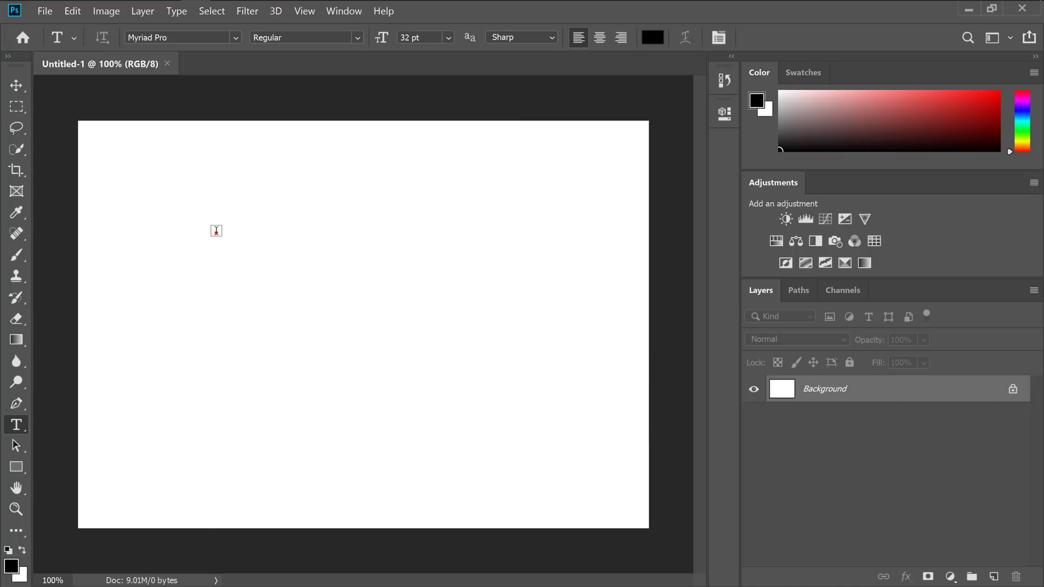
Type 'Undo 1', 'Undo 2' and 'Undo 3' as three staggered, separately committed text layers
{"action": "left_click", "coordinate": [216, 230]}
{"action": "type", "text": "Undo "}
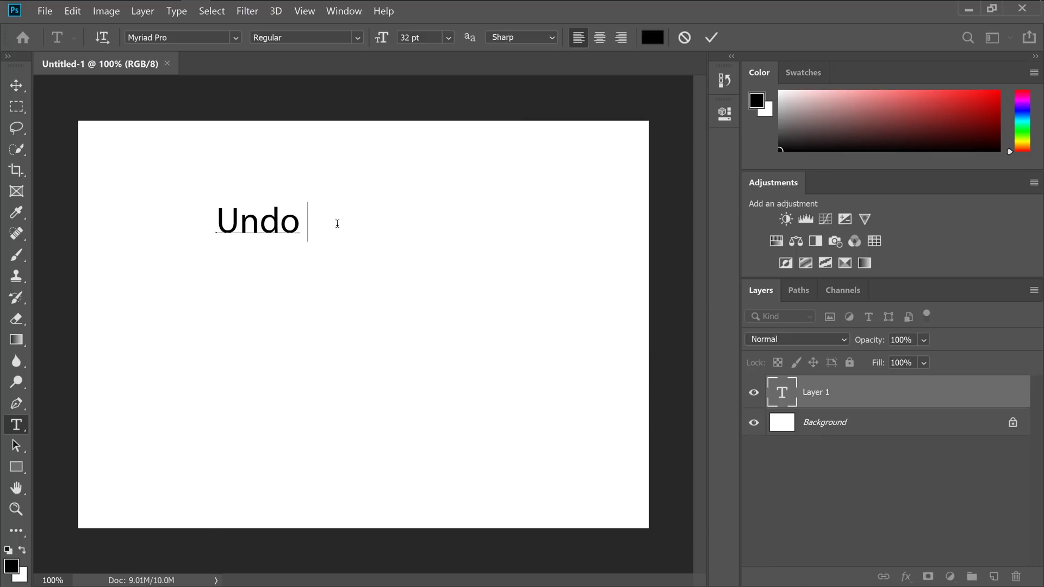
{"action": "type", "text": "1"}
{"action": "left_click", "coordinate": [337, 224]}
{"action": "left_click", "coordinate": [281, 294]}
{"action": "type", "text": "U"}
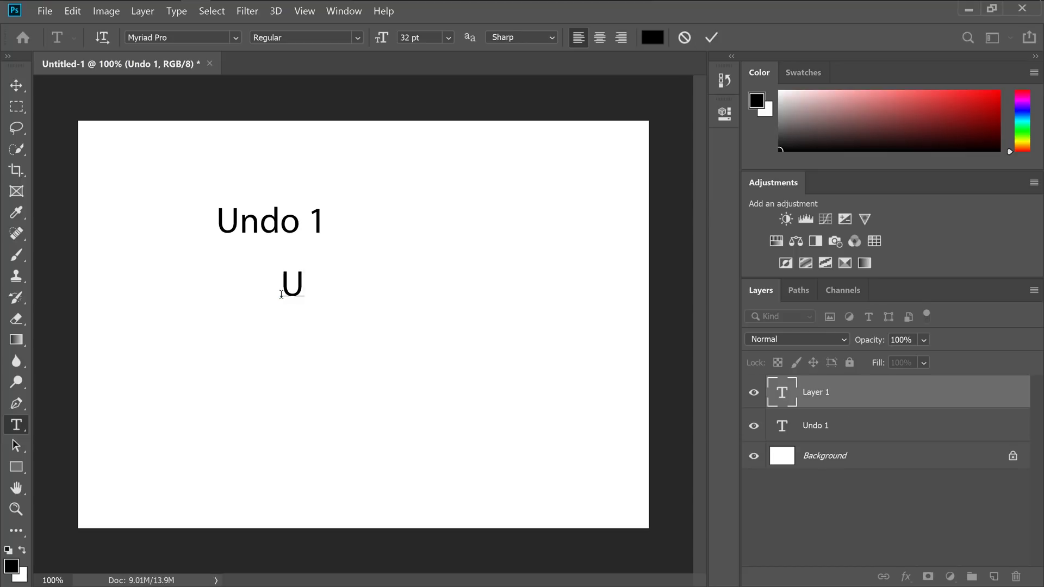
{"action": "type", "text": "ndo 2"}
{"action": "left_click", "coordinate": [398, 353]}
{"action": "left_click", "coordinate": [350, 354]}
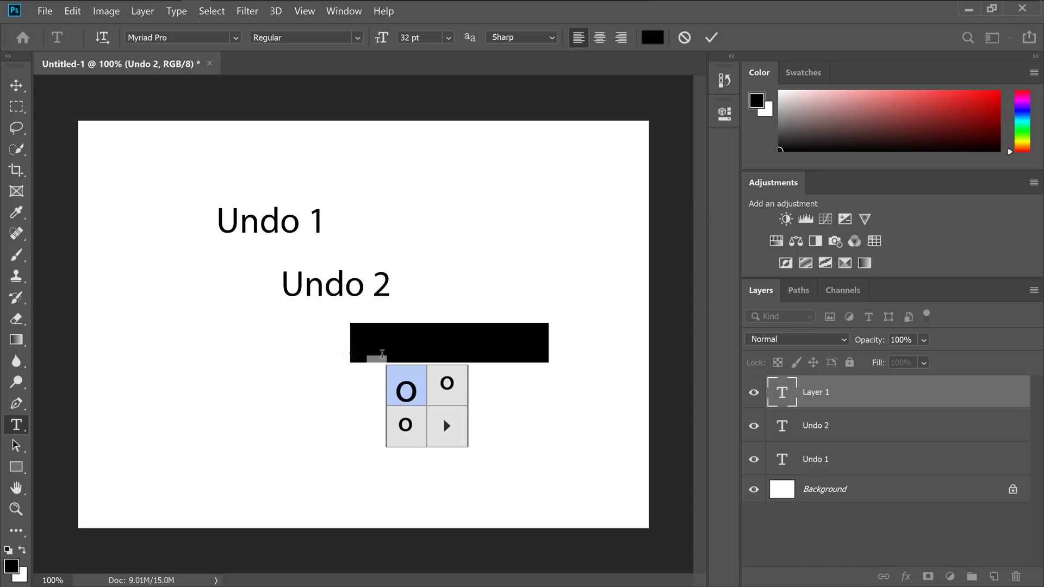
{"action": "type", "text": "Undo 3"}
{"action": "key", "text": "ctrl+Return"}
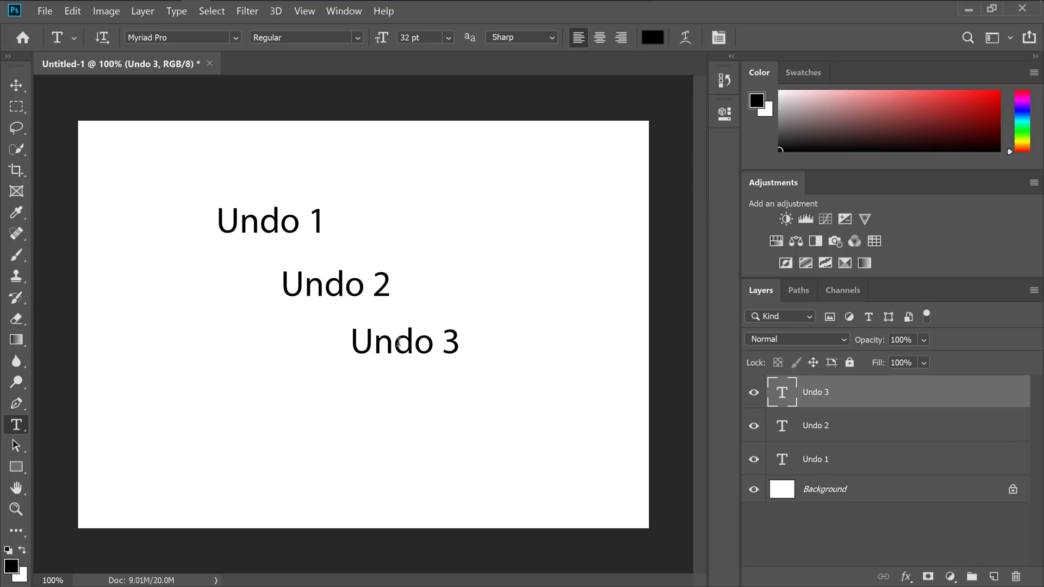
{"action": "key", "text": "v"}
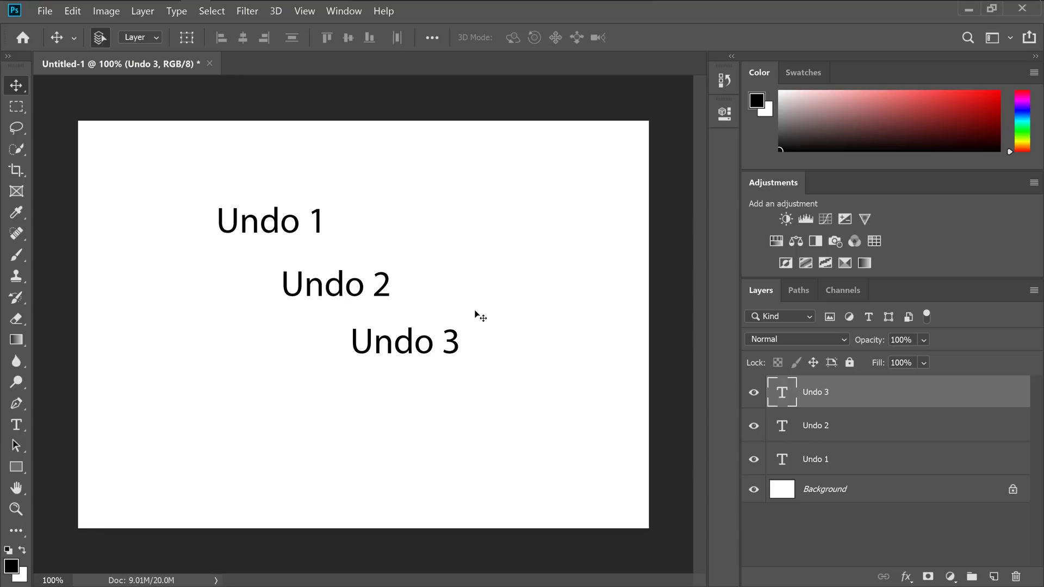
{"action": "key", "text": "ctrl"}
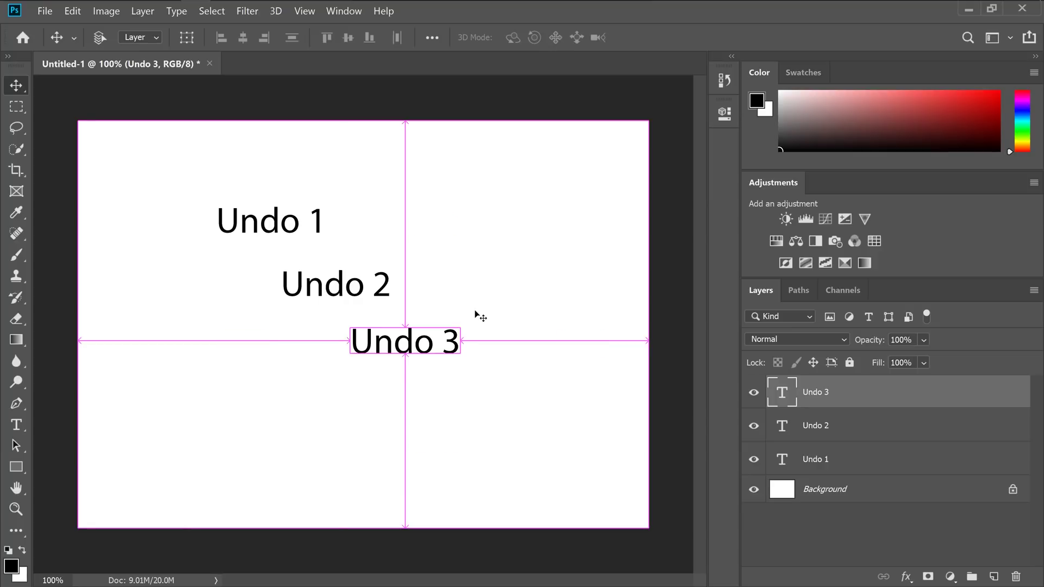
{"action": "key", "text": "ctrl+z"}
{"action": "key", "text": "ctrl+z"}
{"action": "key", "text": "ctrl+z"}
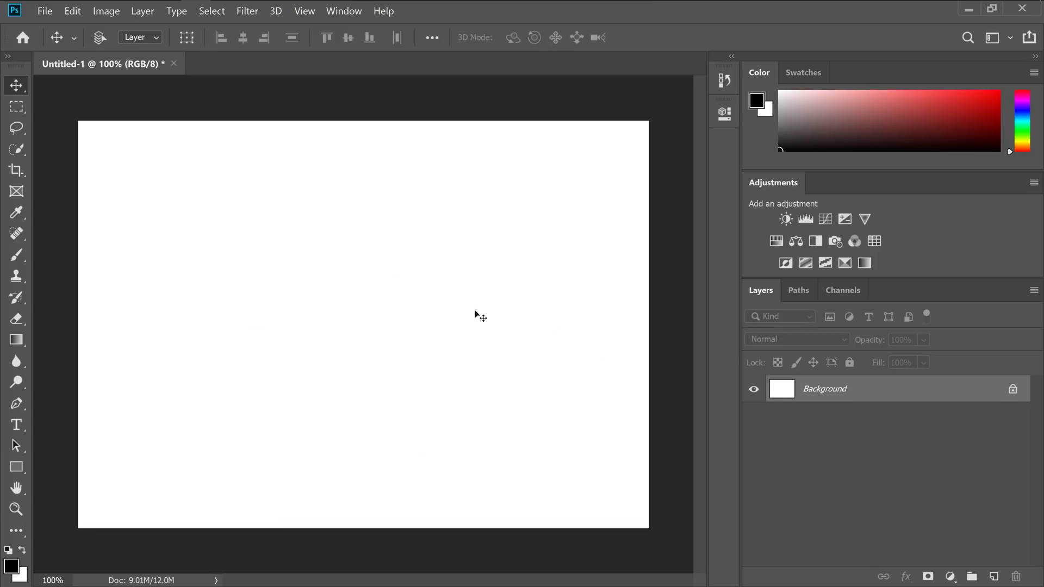
{"action": "key", "text": "ctrl"}
{"action": "key", "text": "ctrl+shift+z"}
{"action": "key", "text": "ctrl+shift+z"}
{"action": "key", "text": "ctrl+shift+z"}
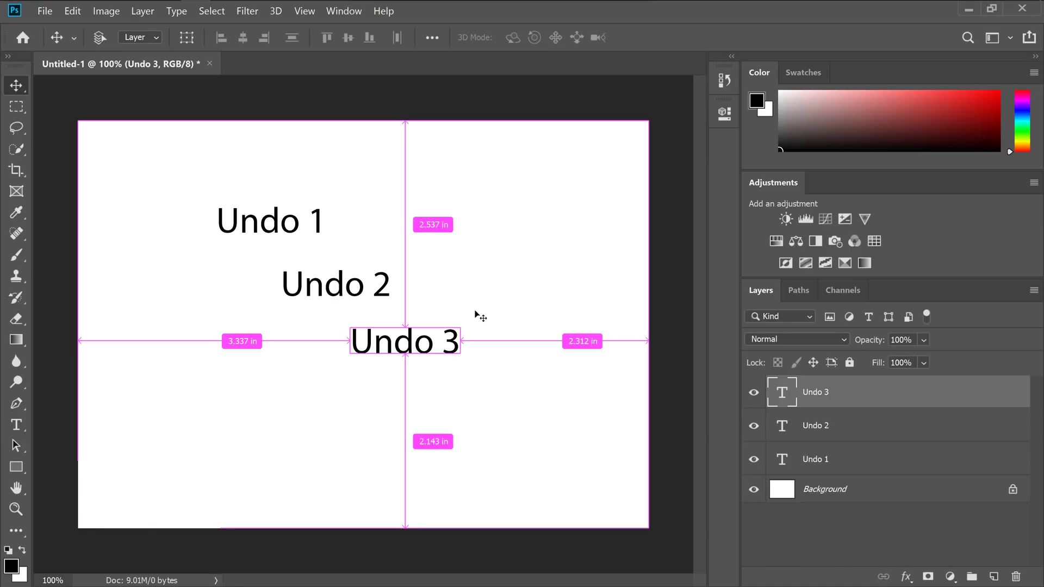
{"action": "key", "text": "ctrl+z"}
{"action": "key", "text": "ctrl+shift+z"}
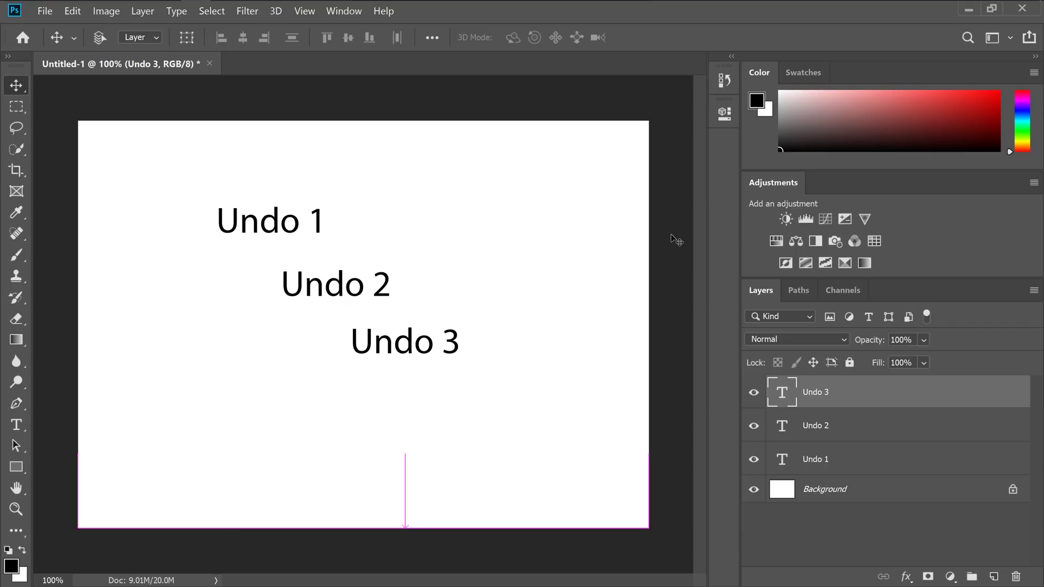
{"action": "key", "text": "ctrl+z"}
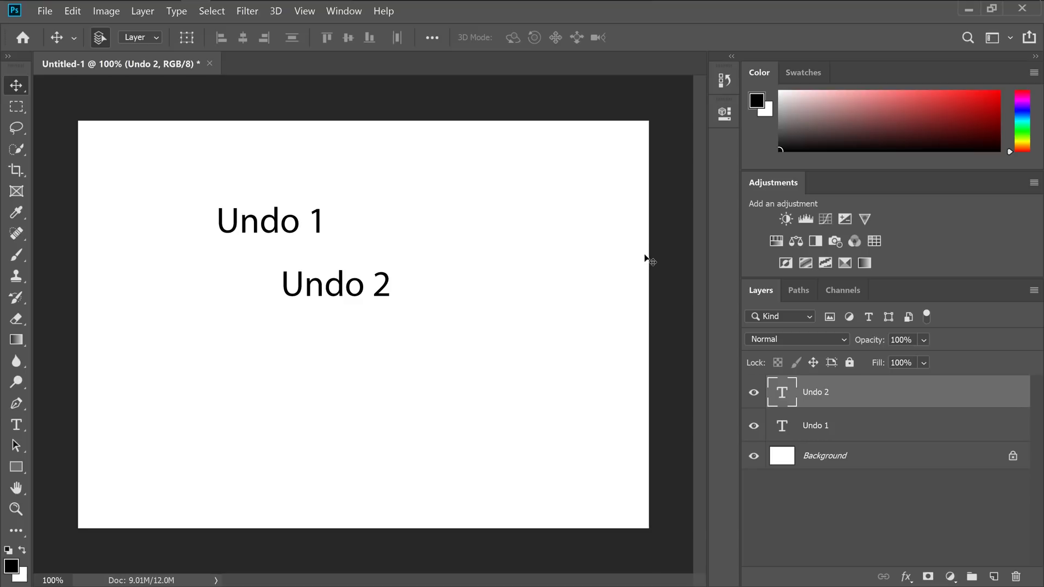
{"action": "key", "text": "ctrl+z"}
{"action": "key", "text": "ctrl+z"}
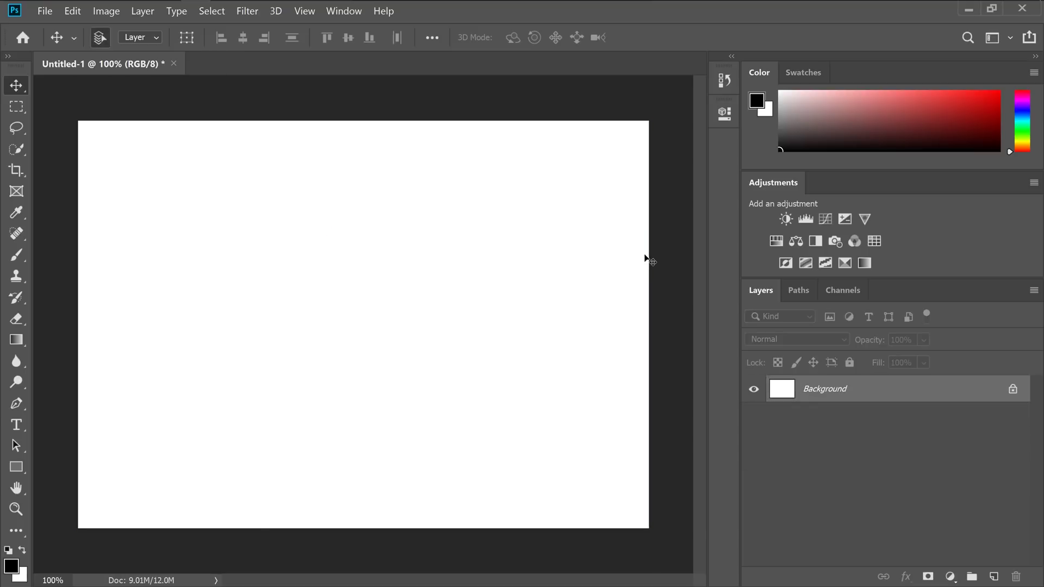
{"action": "key", "text": "ctrl+shift+z"}
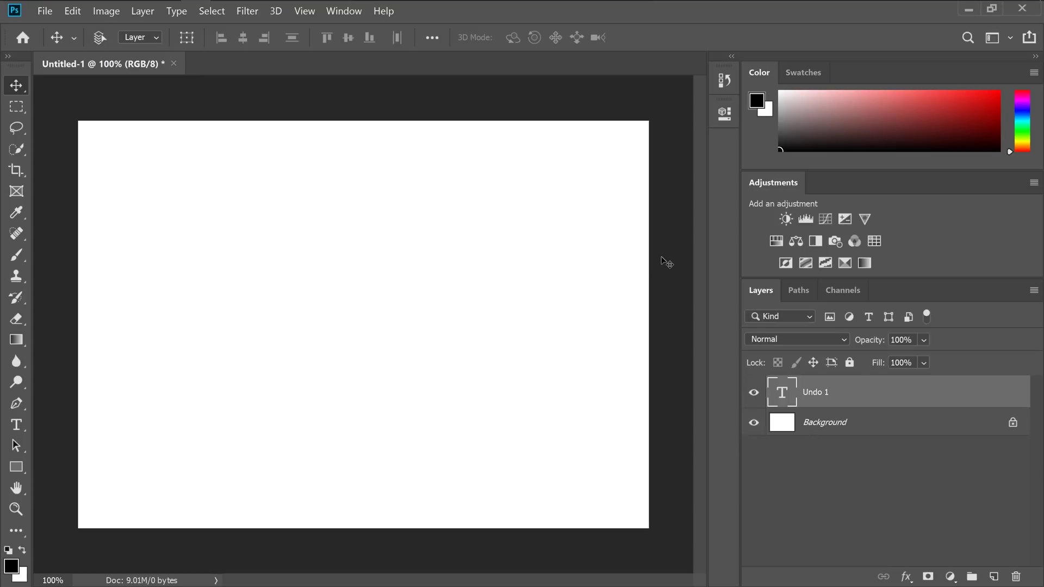
{"action": "key", "text": "ctrl+shift+z"}
{"action": "key", "text": "ctrl+shift+z"}
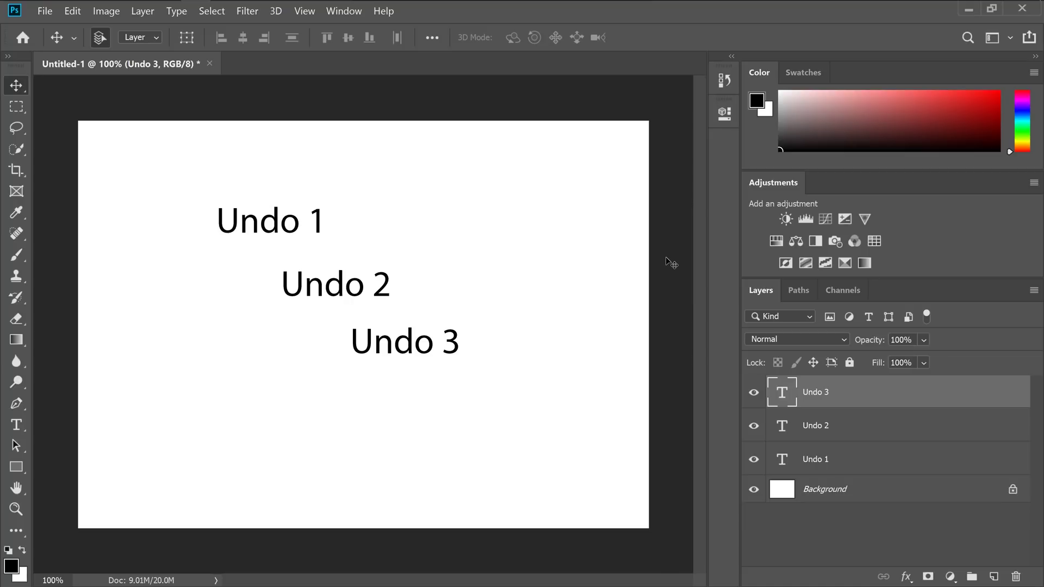
Enable Use Legacy Undo Shortcuts in Keyboard Shortcuts and dismiss the restart alert
{"action": "left_click", "coordinate": [76, 12]}
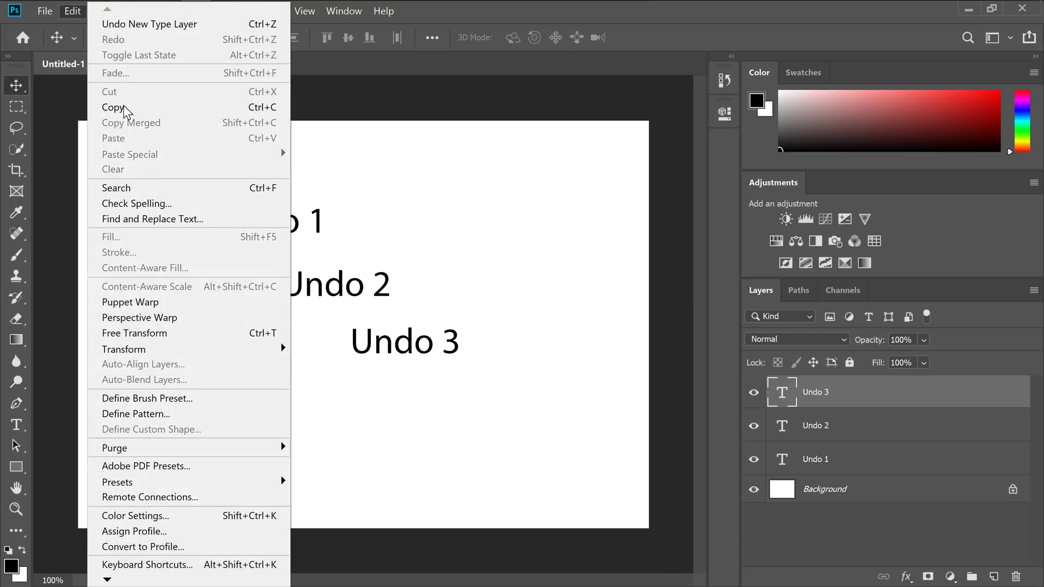
{"action": "left_click", "coordinate": [140, 563]}
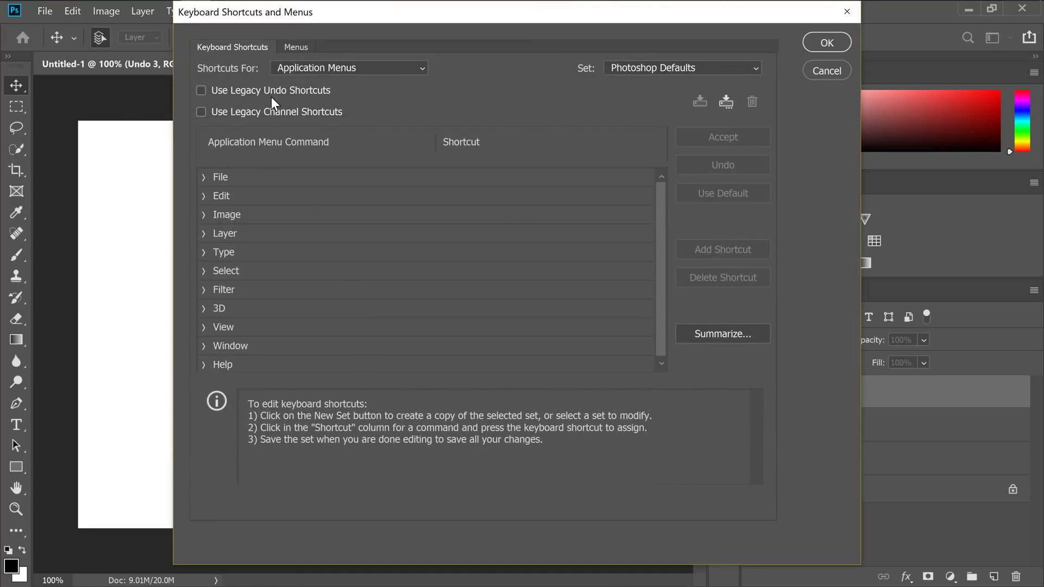
{"action": "left_click", "coordinate": [271, 93]}
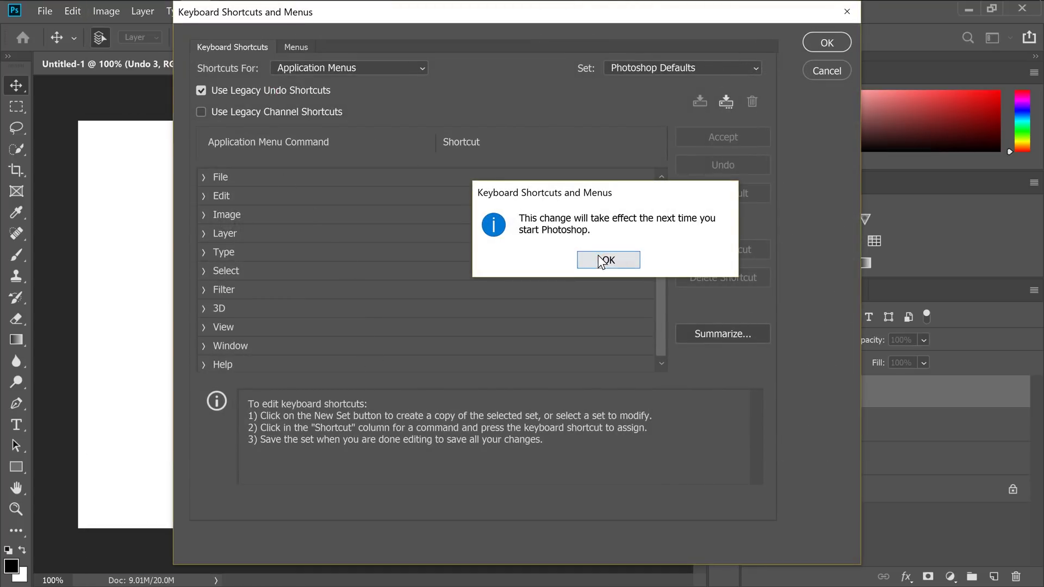
{"action": "left_click", "coordinate": [604, 260]}
{"action": "left_click", "coordinate": [824, 68]}
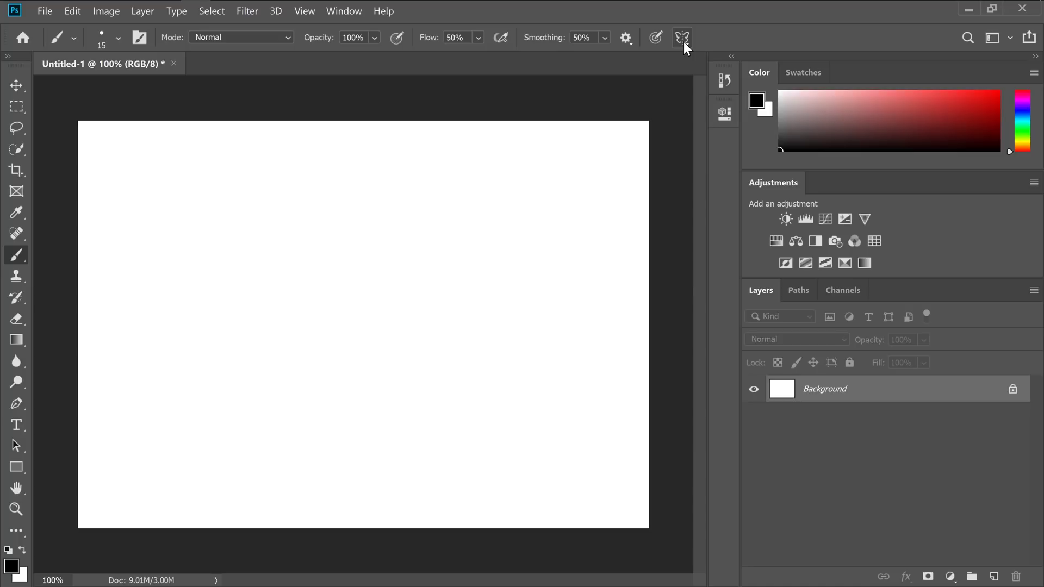
Set Mandala symmetry with 5 segments and paint a mirrored flower from the canvas centre
{"action": "left_click", "coordinate": [683, 41]}
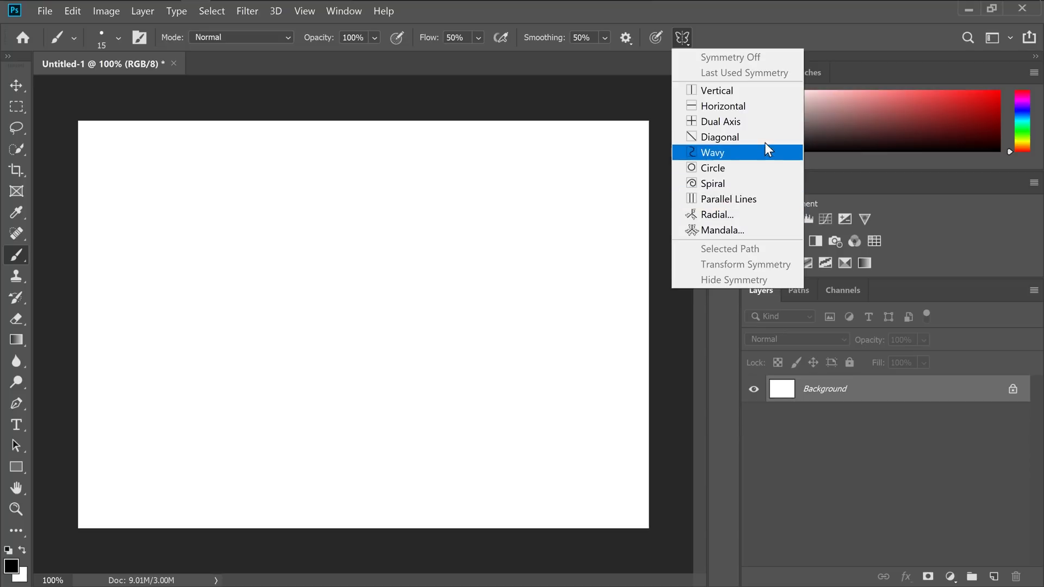
{"action": "left_click", "coordinate": [752, 228]}
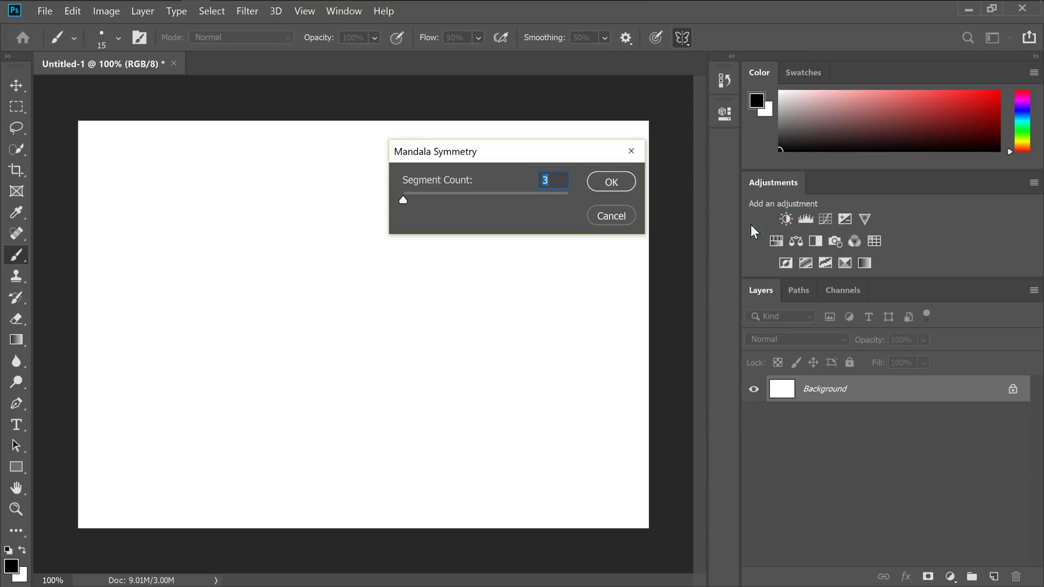
{"action": "type", "text": "5"}
{"action": "left_click", "coordinate": [598, 188]}
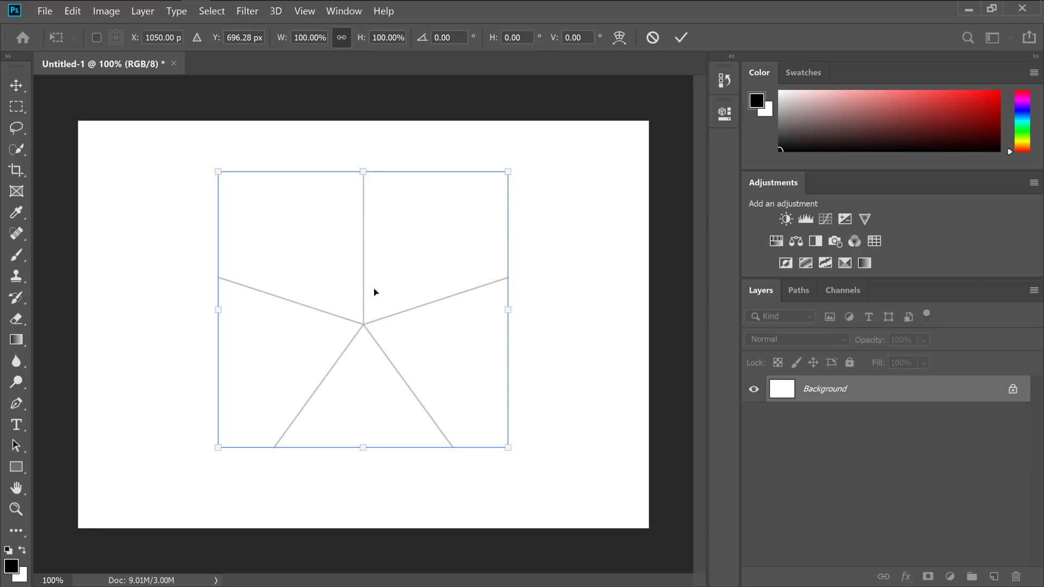
{"action": "key", "text": "Return"}
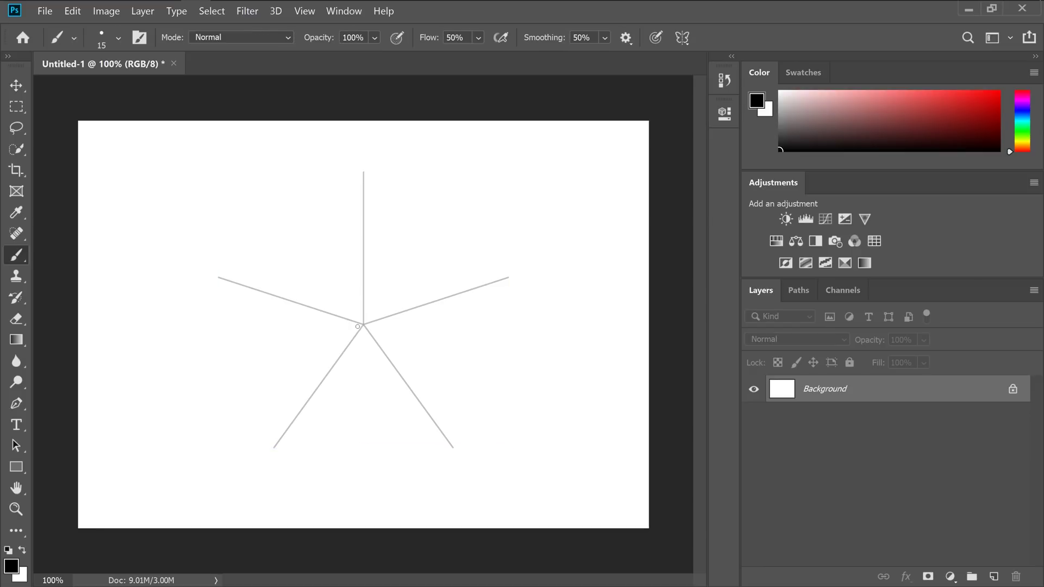
{"action": "mouse_move", "coordinate": [363, 324]}
{"action": "left_mouse_down"}
{"action": "mouse_move", "coordinate": [392, 305]}
{"action": "mouse_move", "coordinate": [384, 295]}
{"action": "mouse_move", "coordinate": [400, 297]}
{"action": "mouse_move", "coordinate": [384, 294]}
{"action": "mouse_move", "coordinate": [393, 264]}
{"action": "mouse_move", "coordinate": [359, 258]}
{"action": "mouse_move", "coordinate": [374, 257]}
{"action": "mouse_move", "coordinate": [383, 233]}
{"action": "mouse_move", "coordinate": [402, 235]}
{"action": "mouse_move", "coordinate": [411, 260]}
{"action": "mouse_move", "coordinate": [394, 285]}
{"action": "mouse_move", "coordinate": [423, 303]}
{"action": "mouse_move", "coordinate": [462, 276]}
{"action": "mouse_move", "coordinate": [442, 270]}
{"action": "mouse_move", "coordinate": [436, 238]}
{"action": "mouse_move", "coordinate": [416, 252]}
{"action": "left_mouse_up"}
{"action": "left_click", "coordinate": [16, 85]}
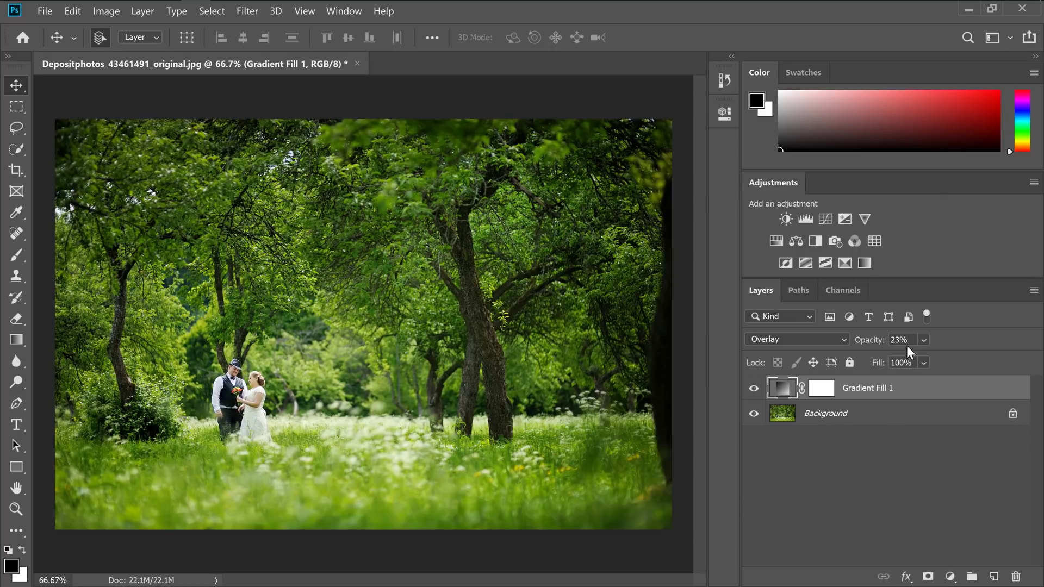
Enter 23*2 in the Gradient Fill 1 Opacity field so it becomes 46%
{"action": "left_click", "coordinate": [903, 341]}
{"action": "type", "text": "23"}
{"action": "key", "text": "Return"}
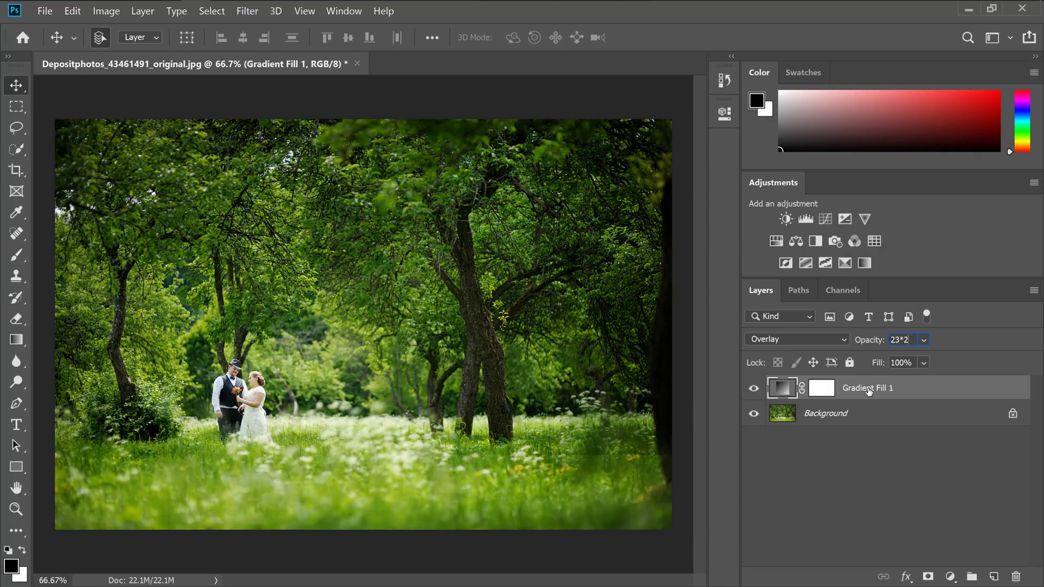
{"action": "type", "text": "46"}
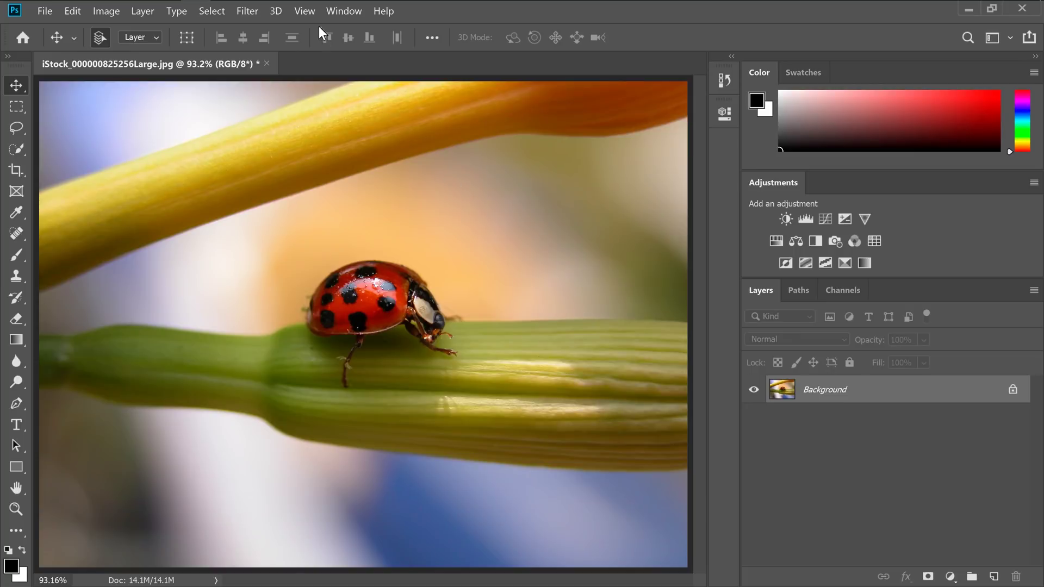
Flip the ladybug canvas view horizontally, then flip it back
{"action": "left_click", "coordinate": [304, 11]}
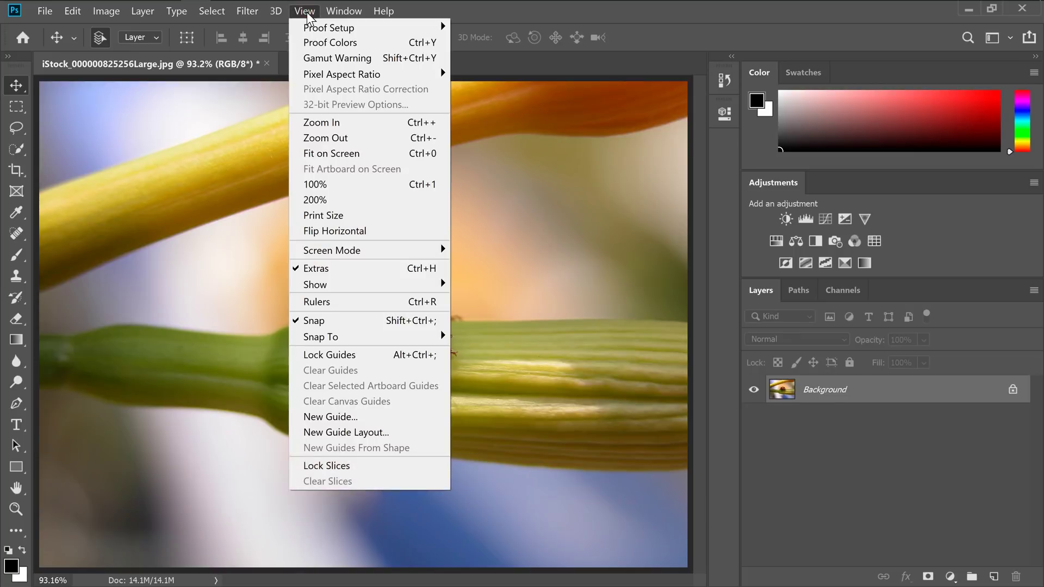
{"action": "left_click", "coordinate": [380, 230]}
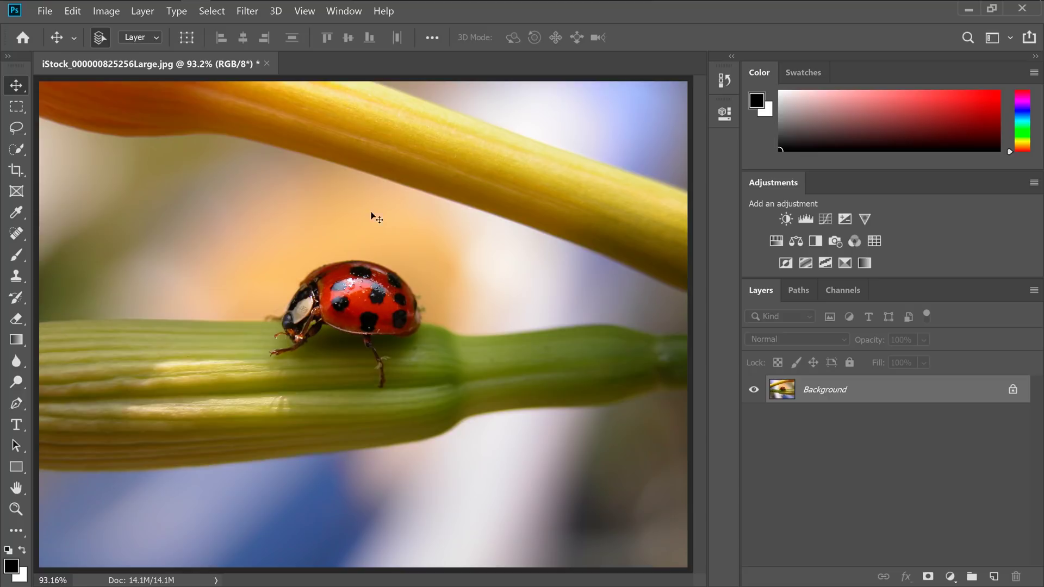
{"action": "left_click", "coordinate": [304, 11]}
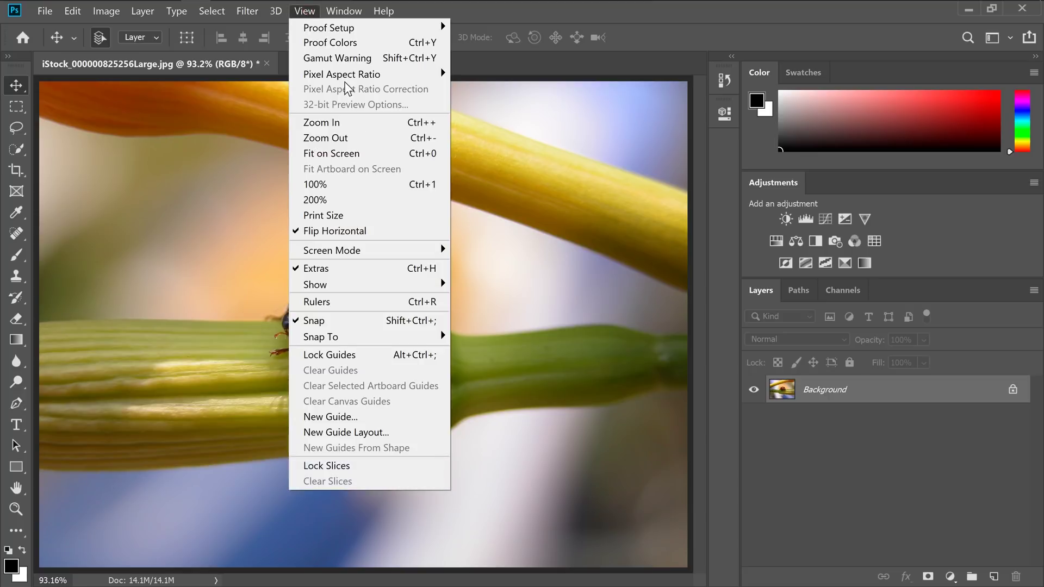
{"action": "left_click", "coordinate": [406, 232]}
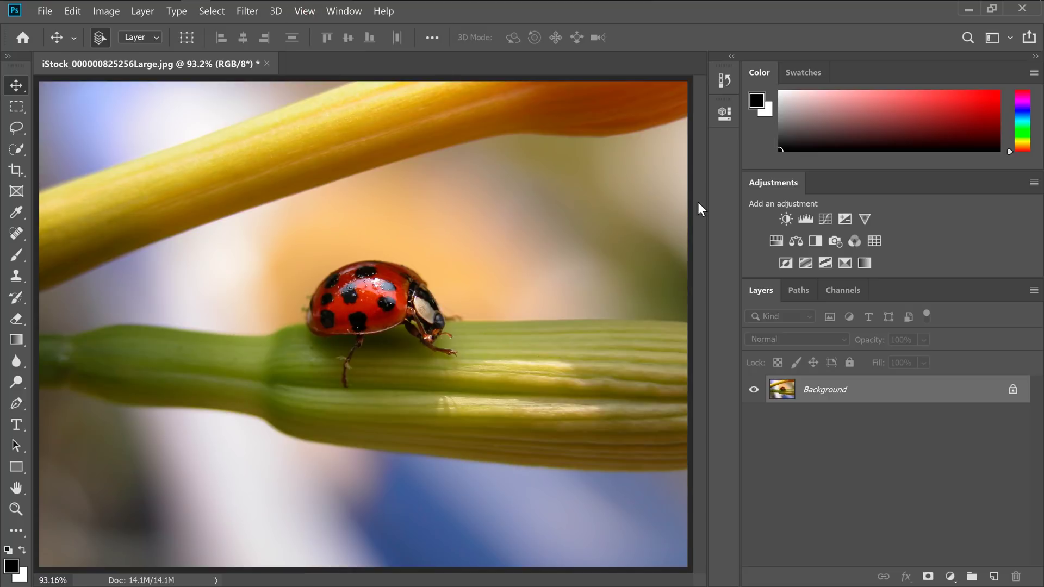
Switch the Color panel to Color Wheel and pick a bright yellow foreground
{"action": "left_click", "coordinate": [1032, 72]}
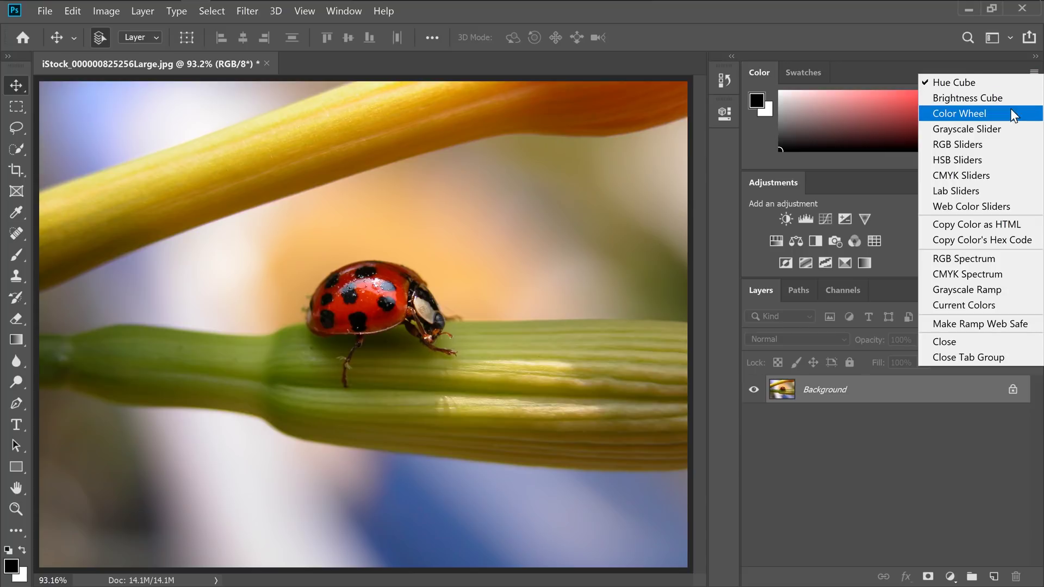
{"action": "left_click", "coordinate": [1011, 113]}
{"action": "left_click", "coordinate": [906, 211]}
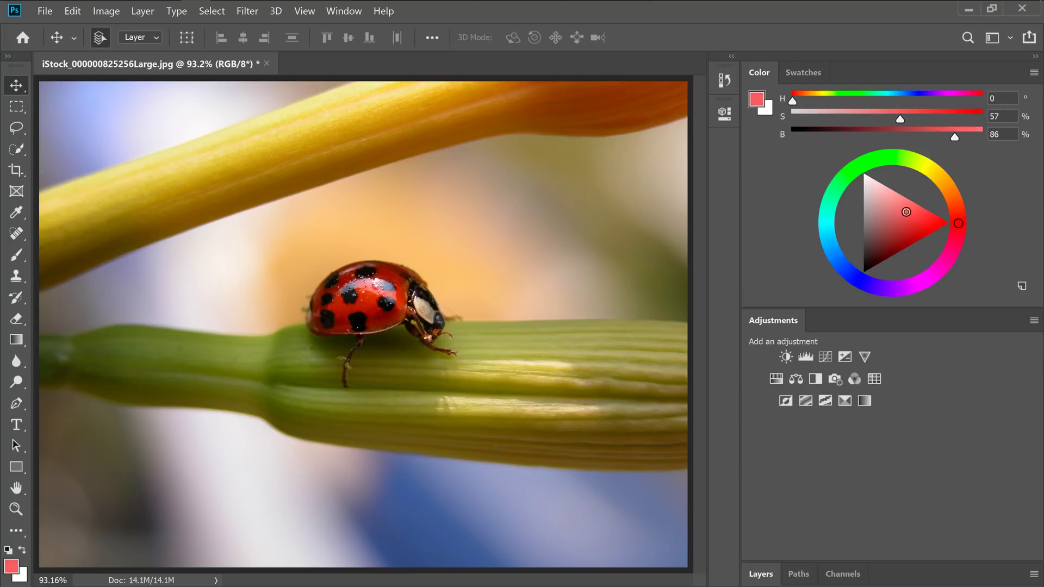
{"action": "mouse_move", "coordinate": [957, 223]}
{"action": "left_mouse_down"}
{"action": "mouse_move", "coordinate": [939, 175]}
{"action": "mouse_move", "coordinate": [869, 161]}
{"action": "mouse_move", "coordinate": [932, 170]}
{"action": "left_mouse_up"}
{"action": "left_click_drag", "start_coordinate": [905, 211], "coordinate": [931, 220]}
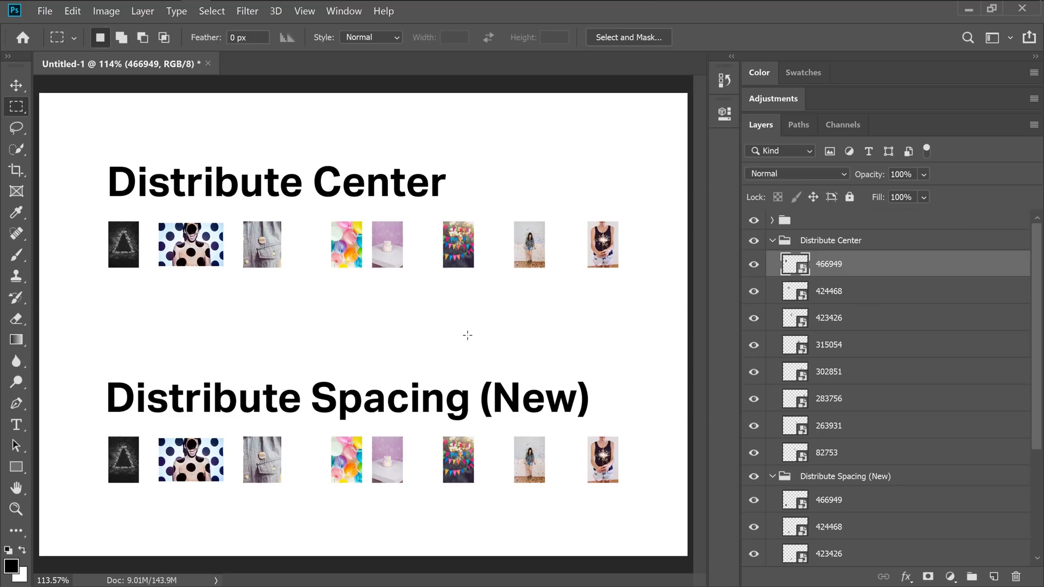
Select the top row's image layers and apply Distribute Center
{"action": "left_click", "coordinate": [853, 452], "text": "shift"}
{"action": "left_click", "coordinate": [16, 90]}
{"action": "left_click", "coordinate": [432, 36]}
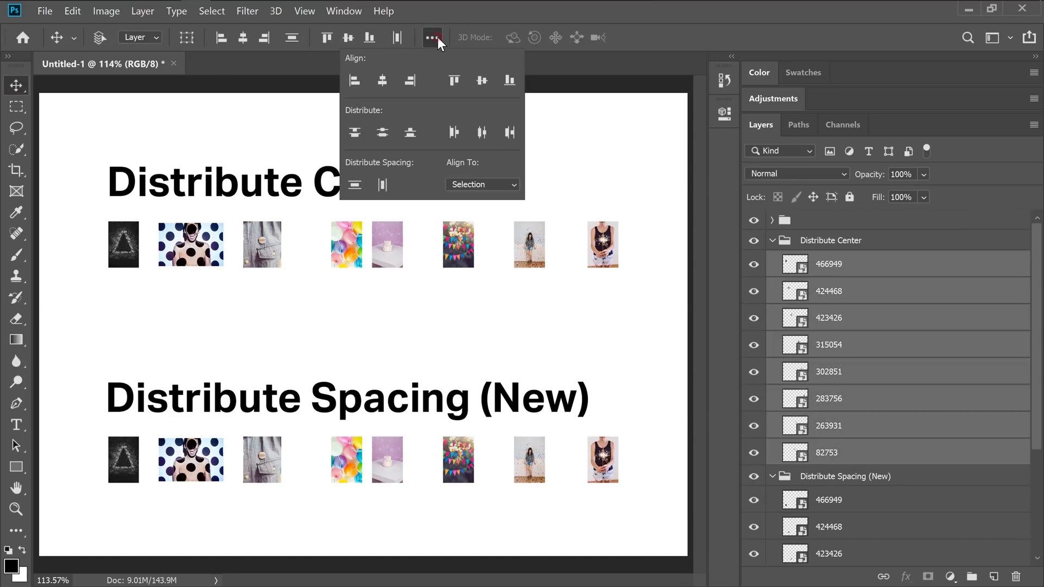
{"action": "left_click", "coordinate": [481, 134]}
Select the bottom row's image layers and apply Distribute Spacing
{"action": "left_click", "coordinate": [772, 241]}
{"action": "left_click", "coordinate": [826, 284]}
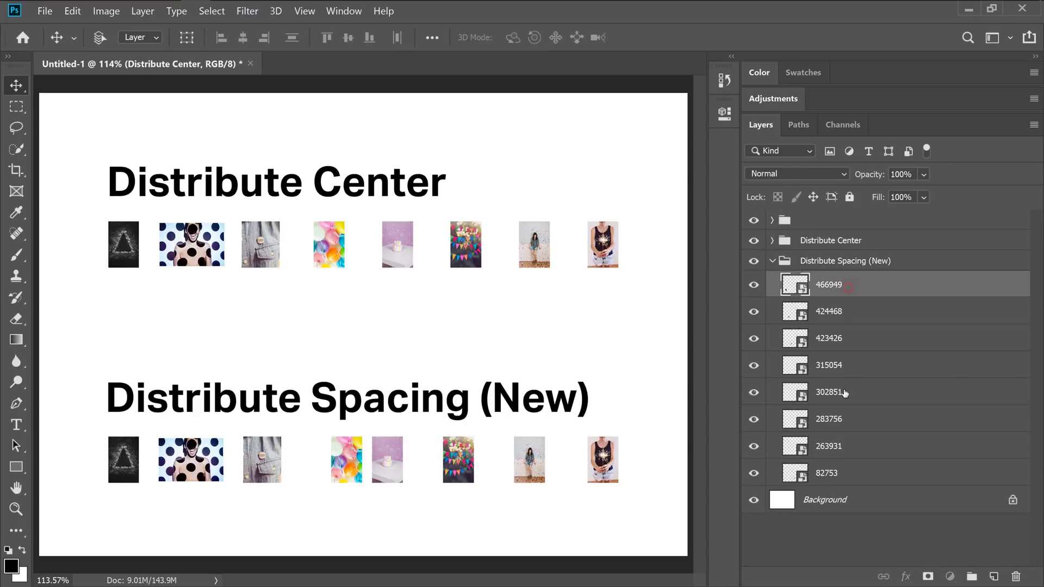
{"action": "left_click", "coordinate": [826, 473], "text": "shift"}
{"action": "left_click", "coordinate": [432, 36]}
{"action": "left_click", "coordinate": [382, 184]}
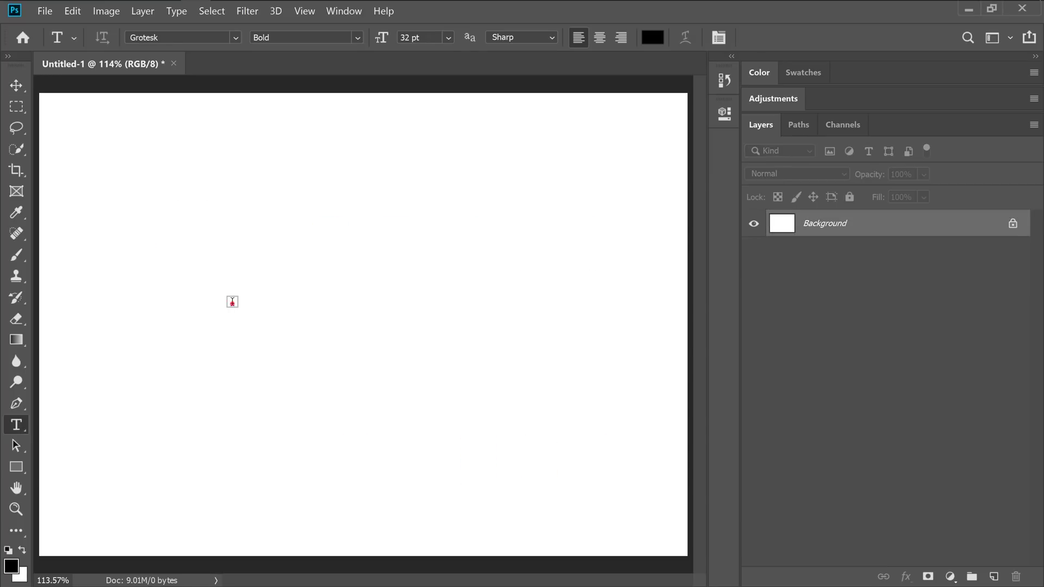
Add Lorem Ipsum placeholder text and scale the placed disco ball photo to about 26%
{"action": "left_click", "coordinate": [232, 302]}
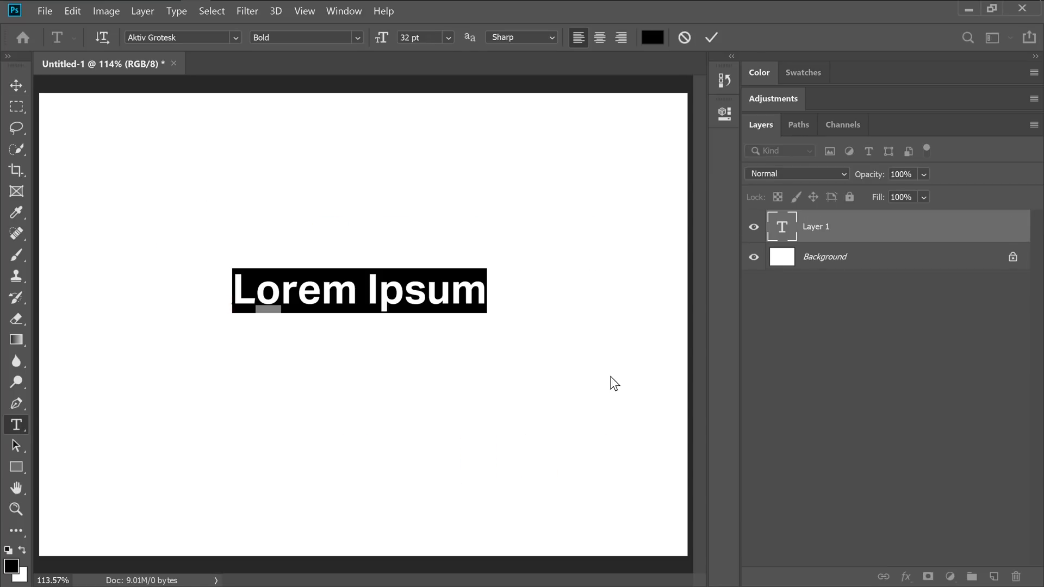
{"action": "left_click", "coordinate": [582, 361]}
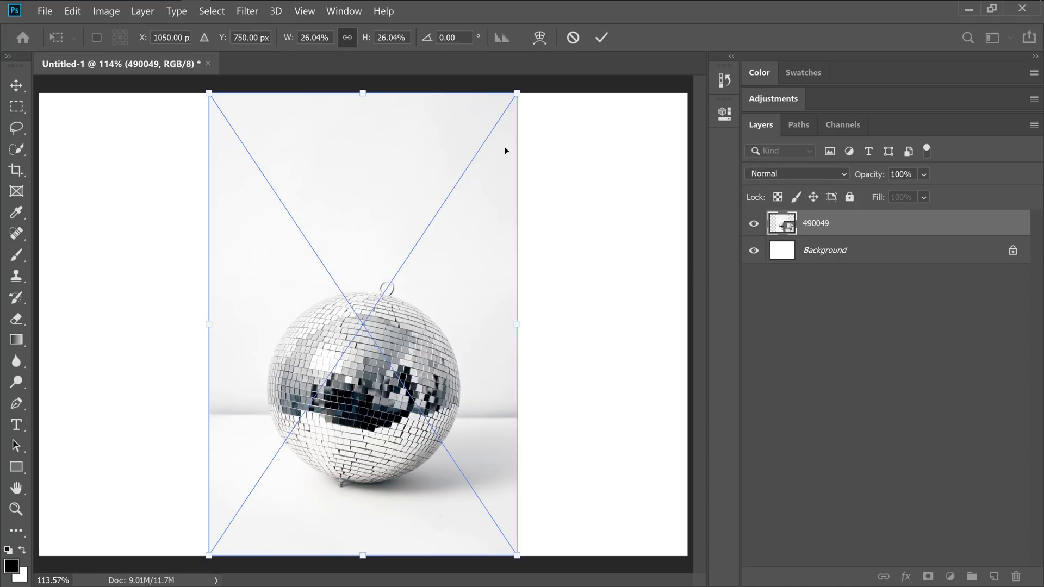
{"action": "left_click_drag", "start_coordinate": [517, 93], "coordinate": [571, 128]}
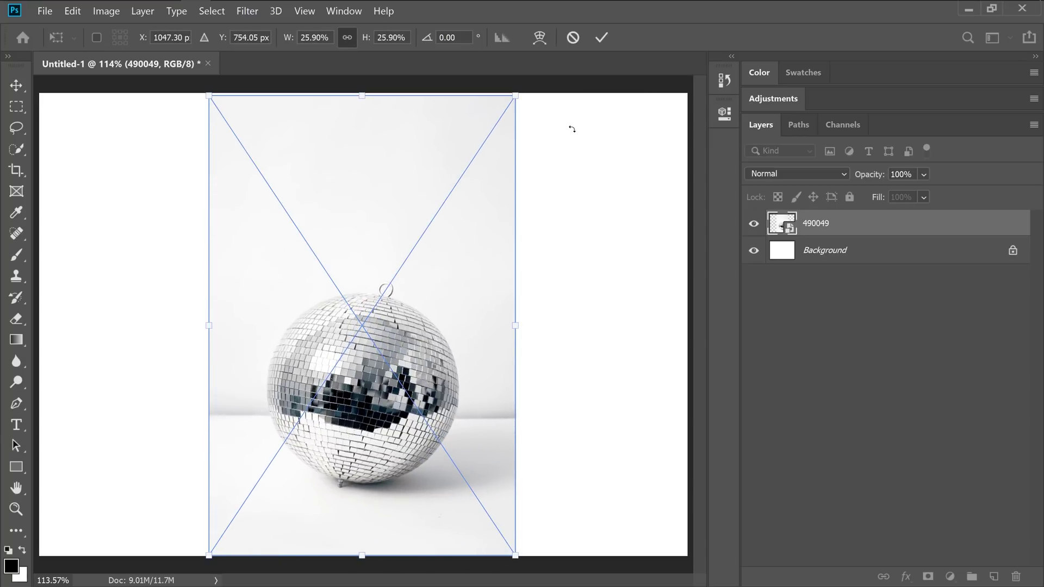
{"action": "key", "text": "t"}
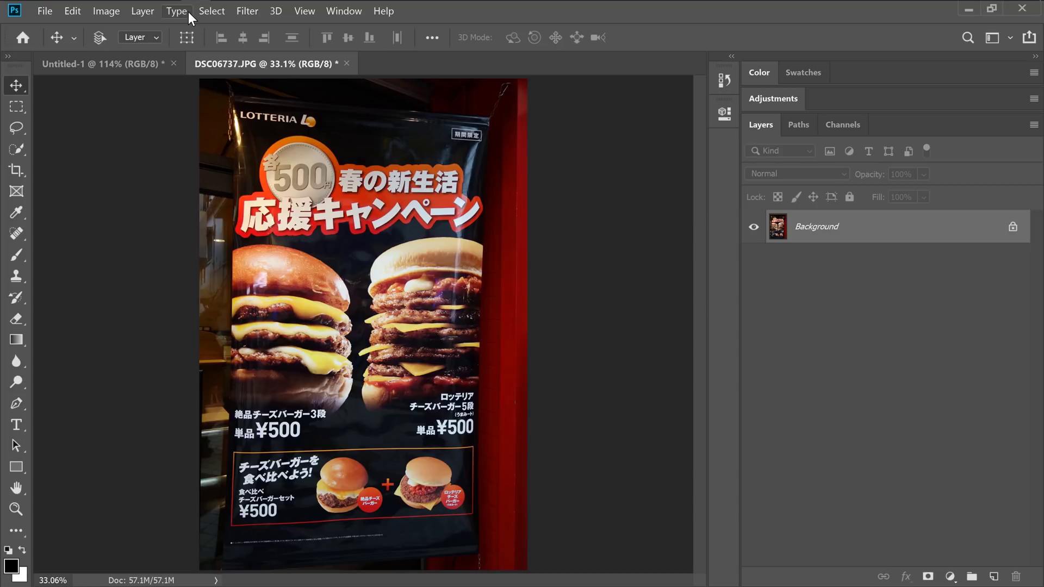
Use Match Font with the sampling box fitted around the headline and Japanese as the script
{"action": "left_click", "coordinate": [179, 12]}
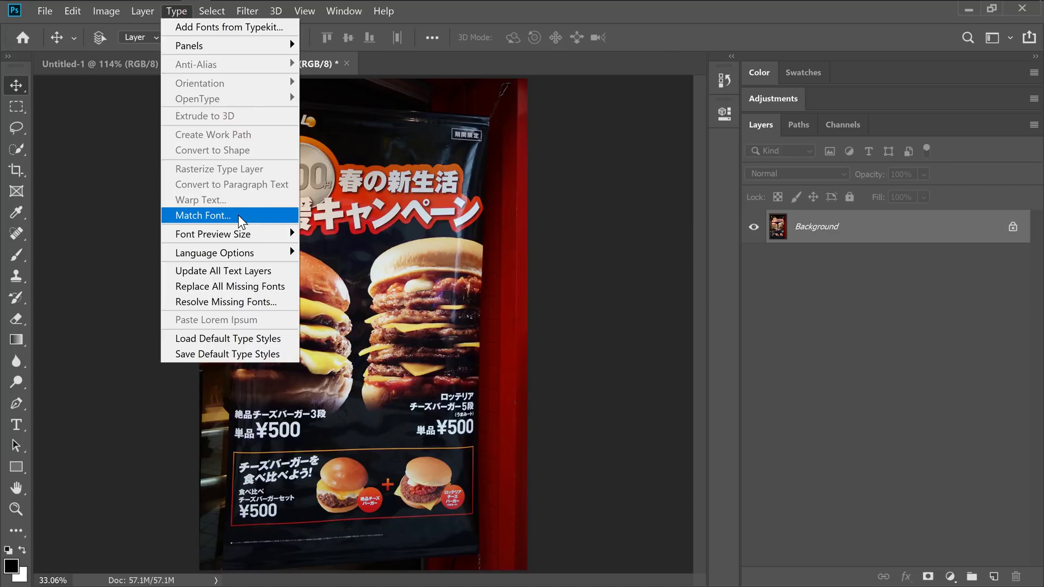
{"action": "left_click", "coordinate": [217, 216]}
{"action": "left_click_drag", "start_coordinate": [489, 443], "coordinate": [489, 241]}
{"action": "left_click_drag", "start_coordinate": [361, 95], "coordinate": [357, 140]}
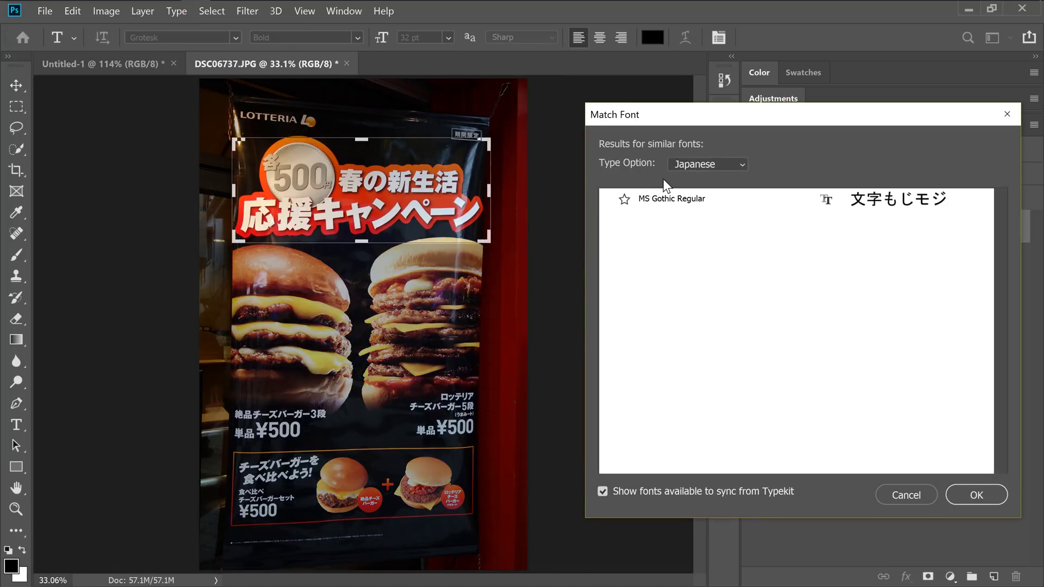
{"action": "left_click", "coordinate": [699, 165]}
{"action": "left_click", "coordinate": [701, 196]}
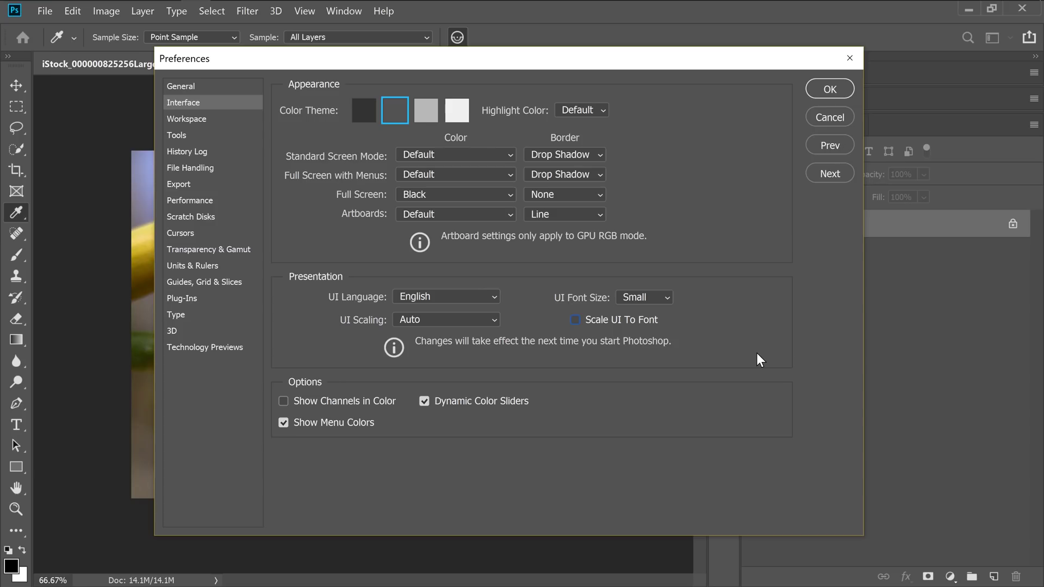
Set UI Font Size to Large, enable Scale UI To Font, and confirm the Preferences
{"action": "left_click", "coordinate": [664, 298]}
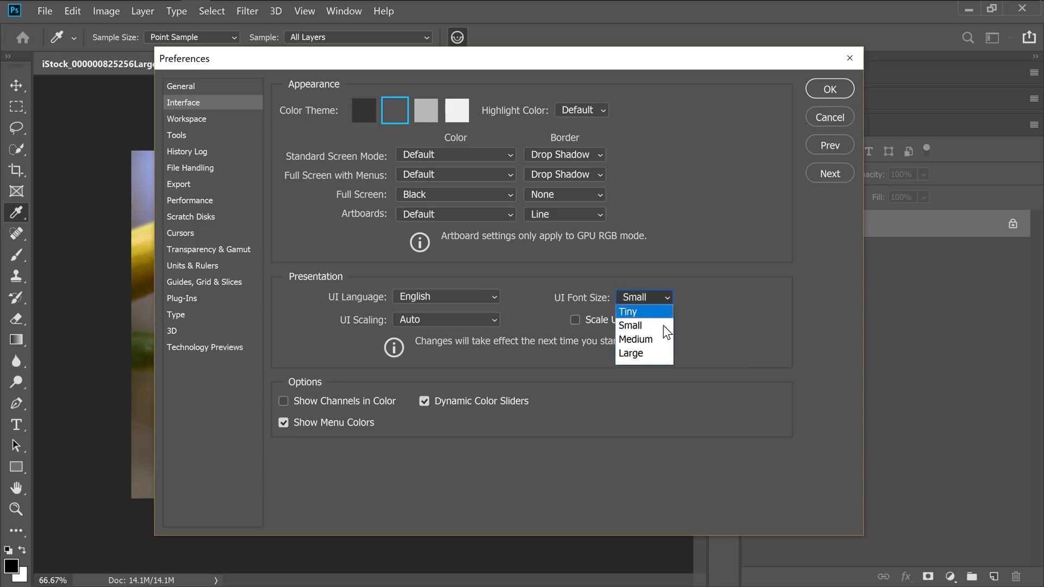
{"action": "left_click", "coordinate": [647, 352]}
{"action": "left_click", "coordinate": [591, 321]}
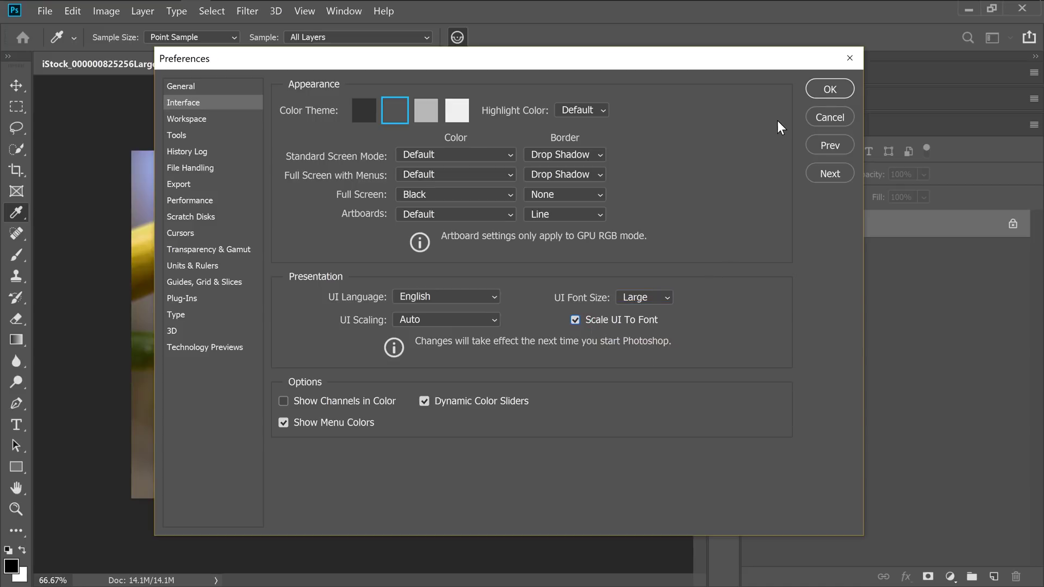
{"action": "left_click", "coordinate": [832, 87]}
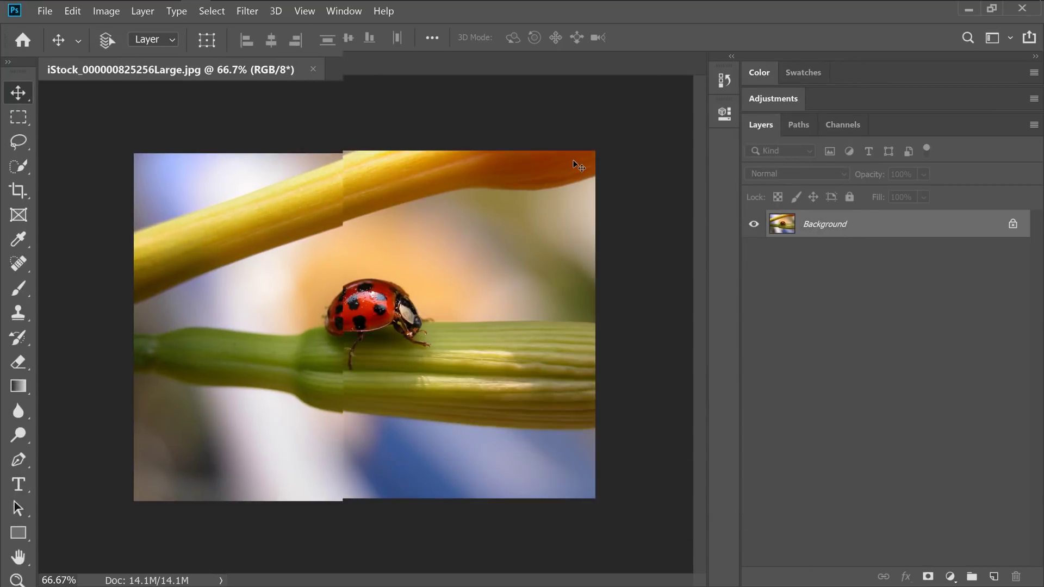